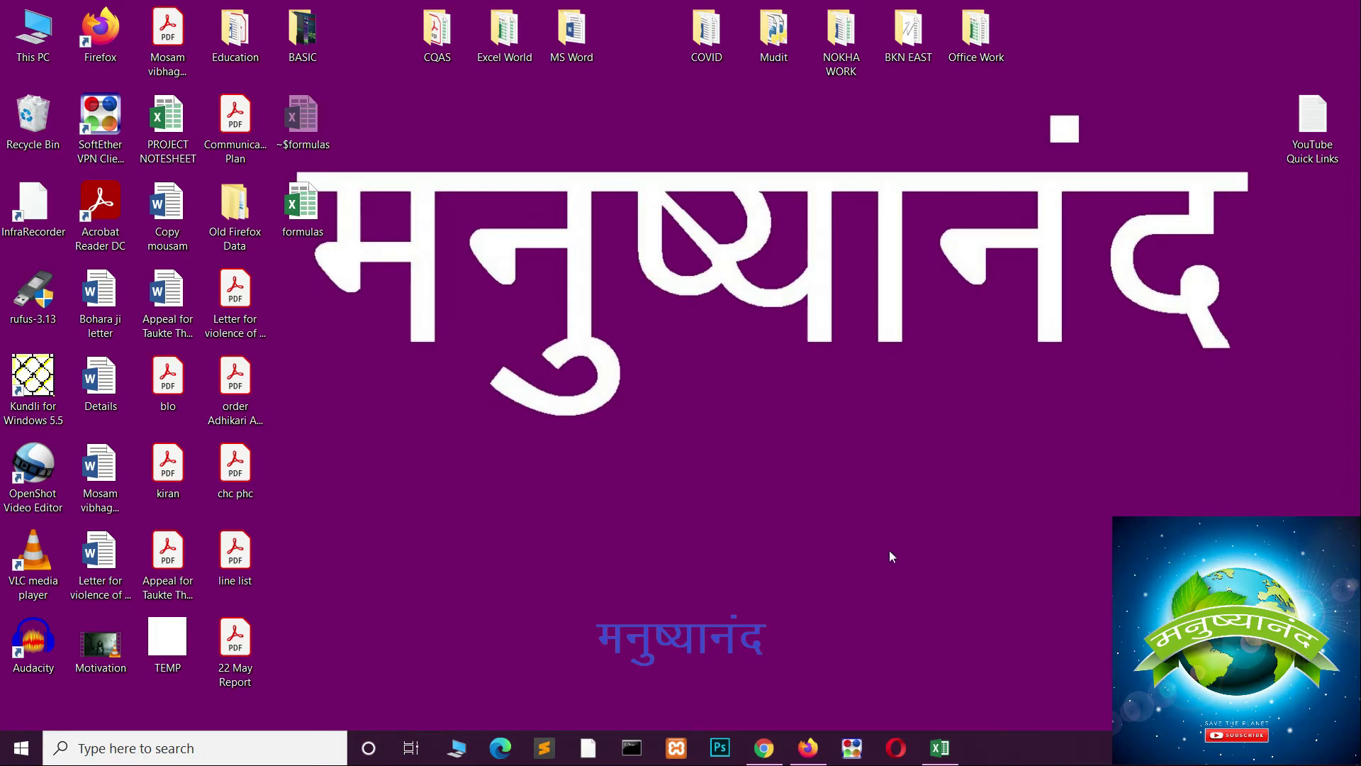
Bring up the formulas workbook and select cell F3 under ONE DIMENSIONAL Value
{"action": "left_click", "coordinate": [807, 744]}
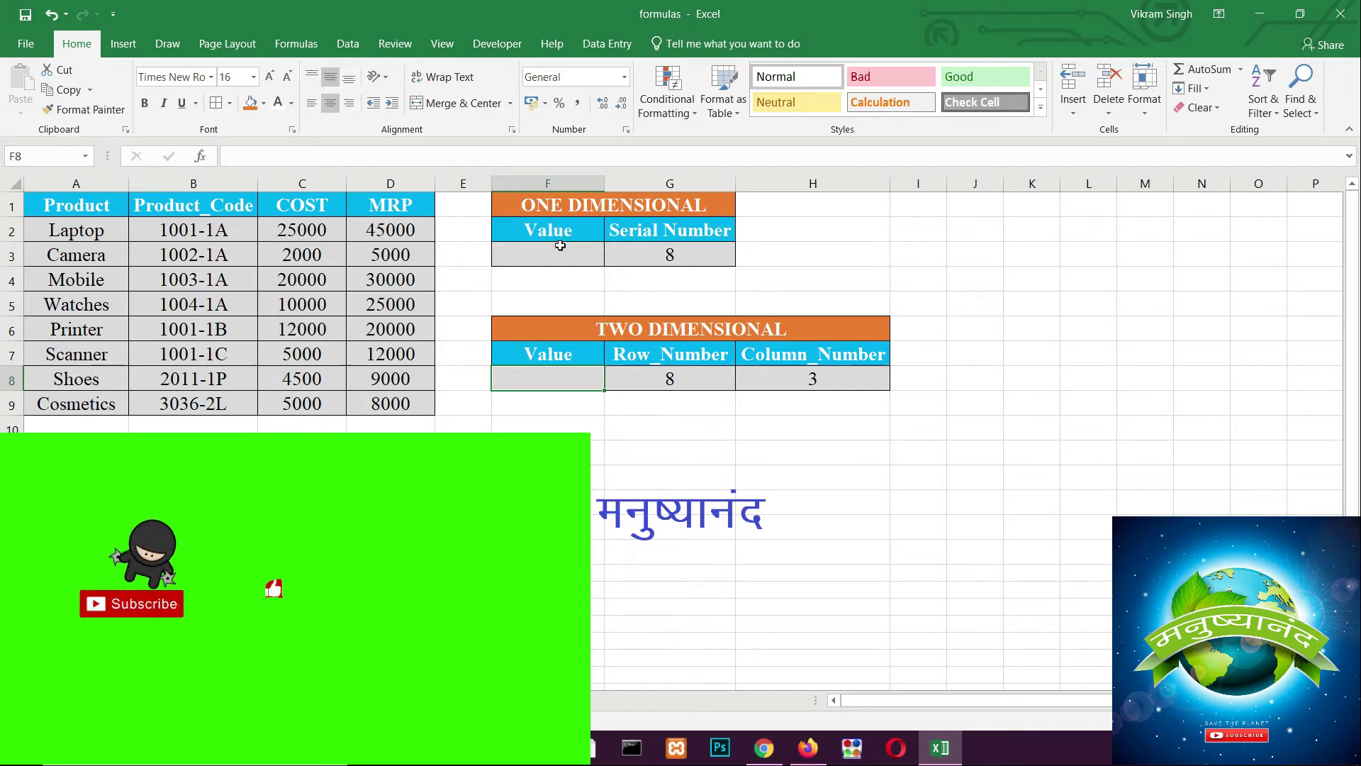
{"action": "left_click", "coordinate": [529, 257]}
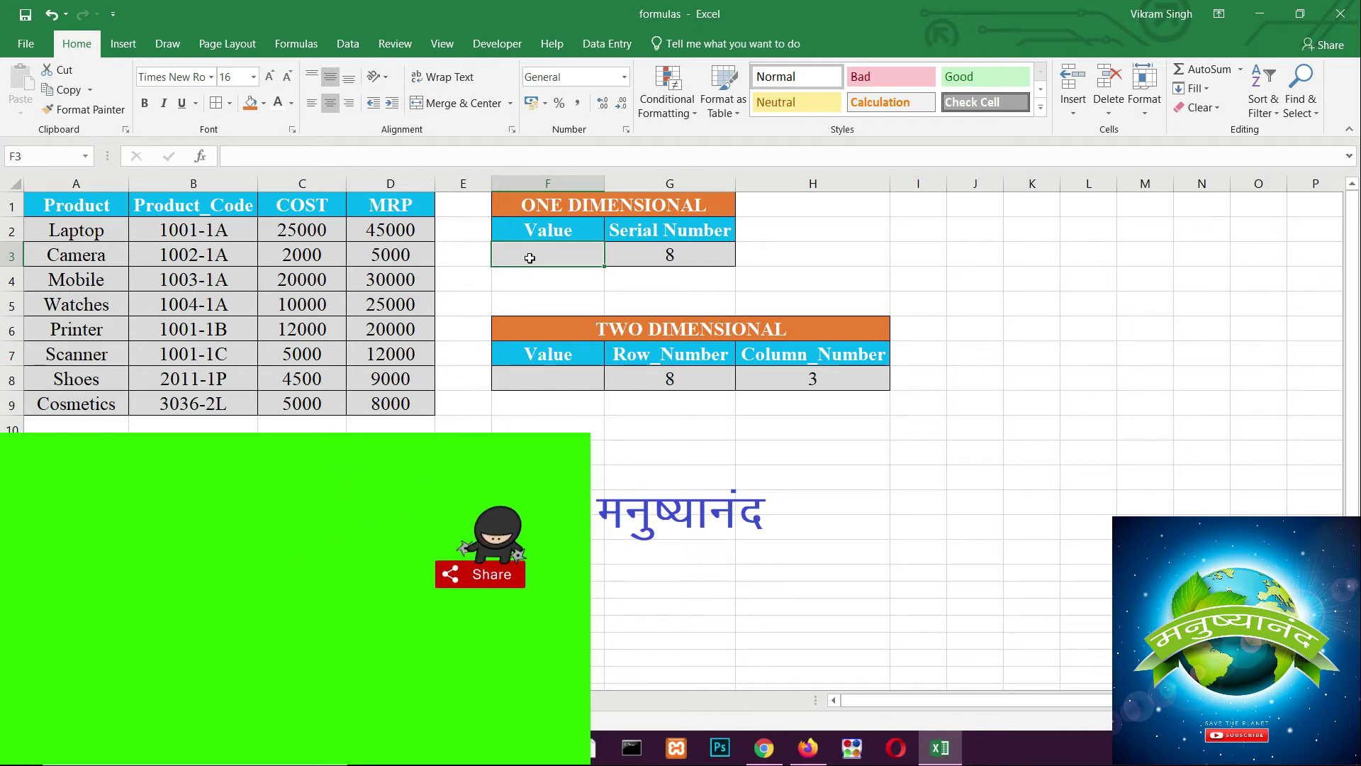
Enter =INDEX(A2:A9,G3) in F3 so it returns Cosmetics for the serial number
{"action": "type", "text": "="}
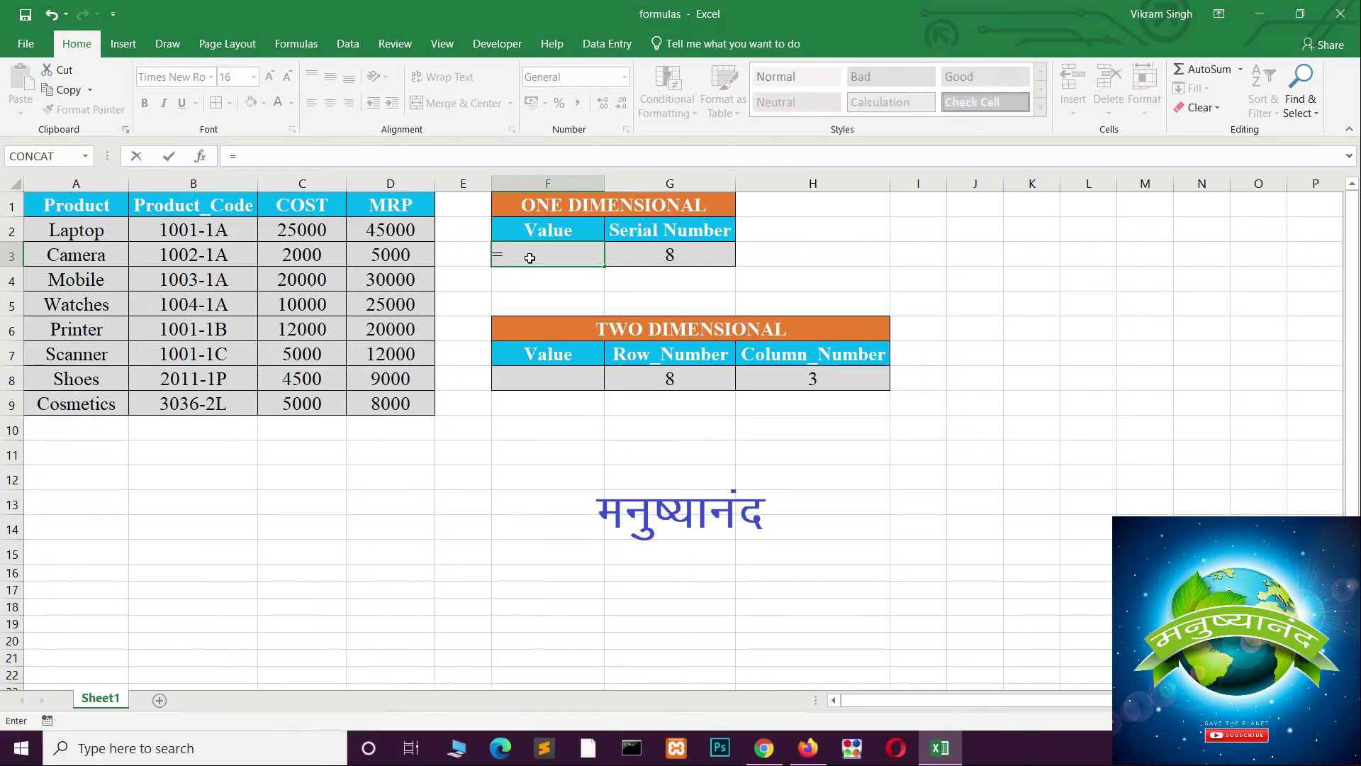
{"action": "type", "text": "INDEX"}
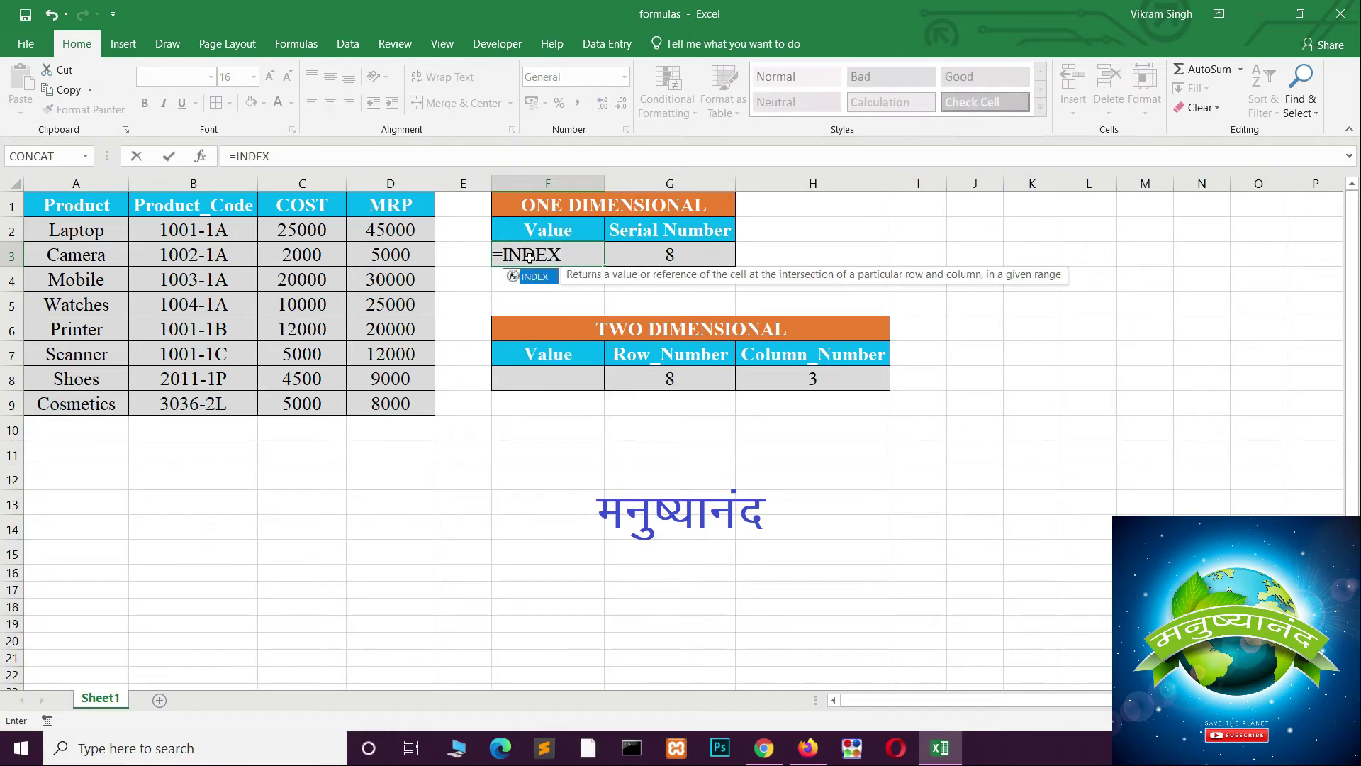
{"action": "type", "text": "("}
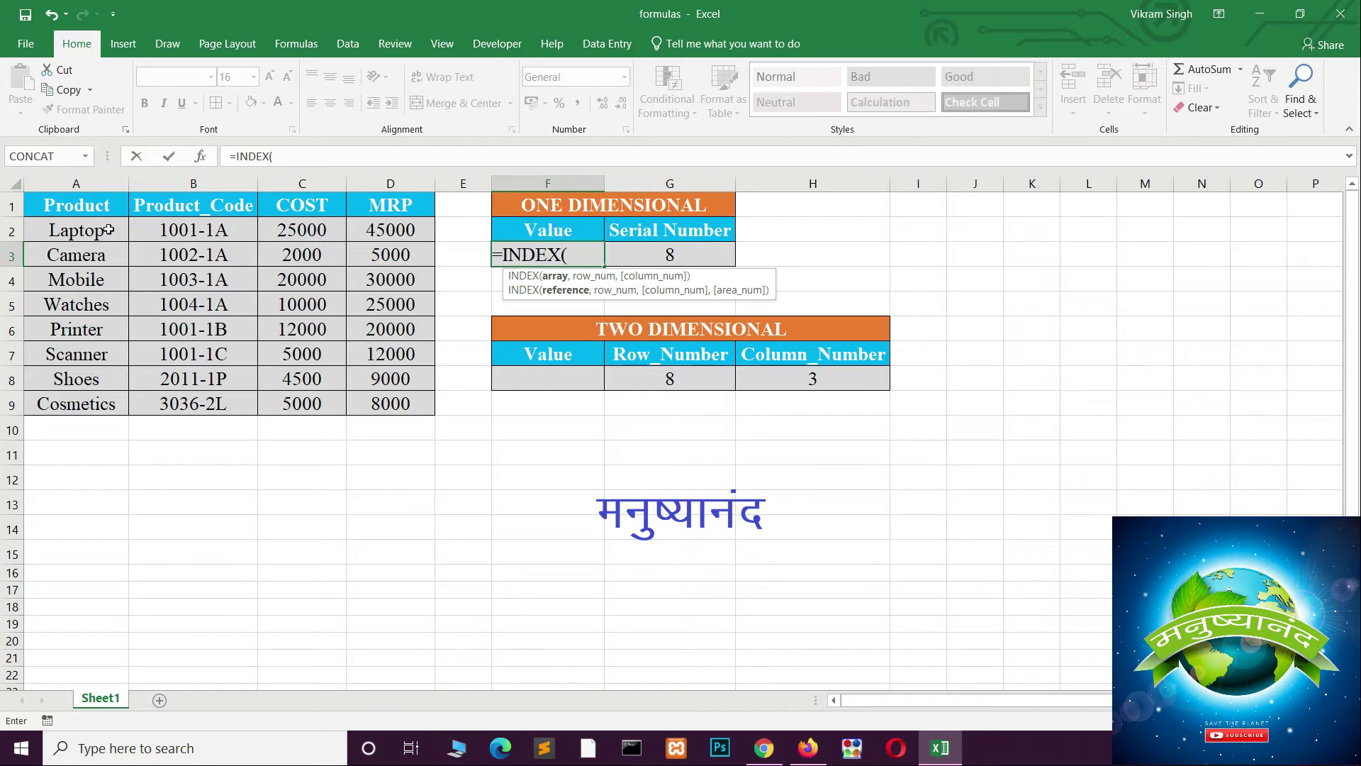
{"action": "left_click_drag", "start_coordinate": [109, 229], "coordinate": [124, 407]}
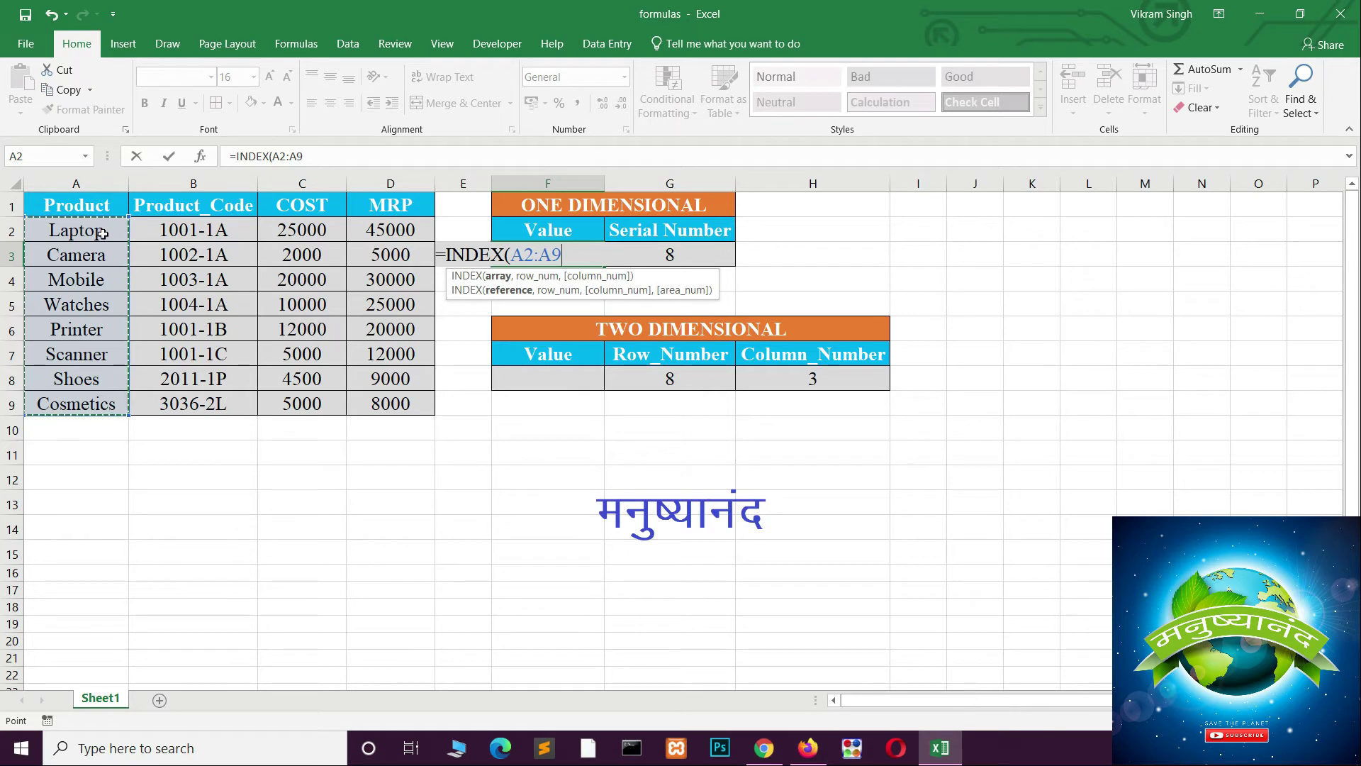
{"action": "type", "text": ","}
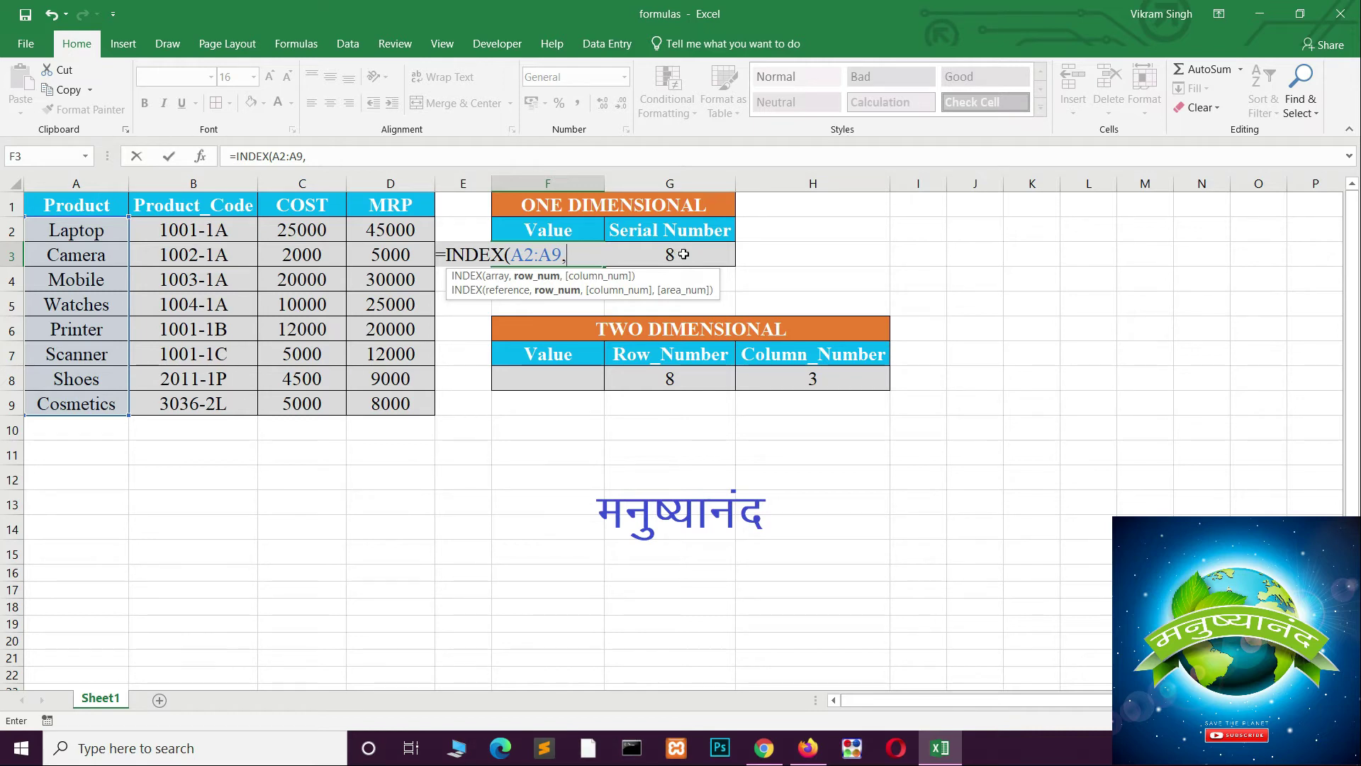
{"action": "left_click", "coordinate": [683, 254]}
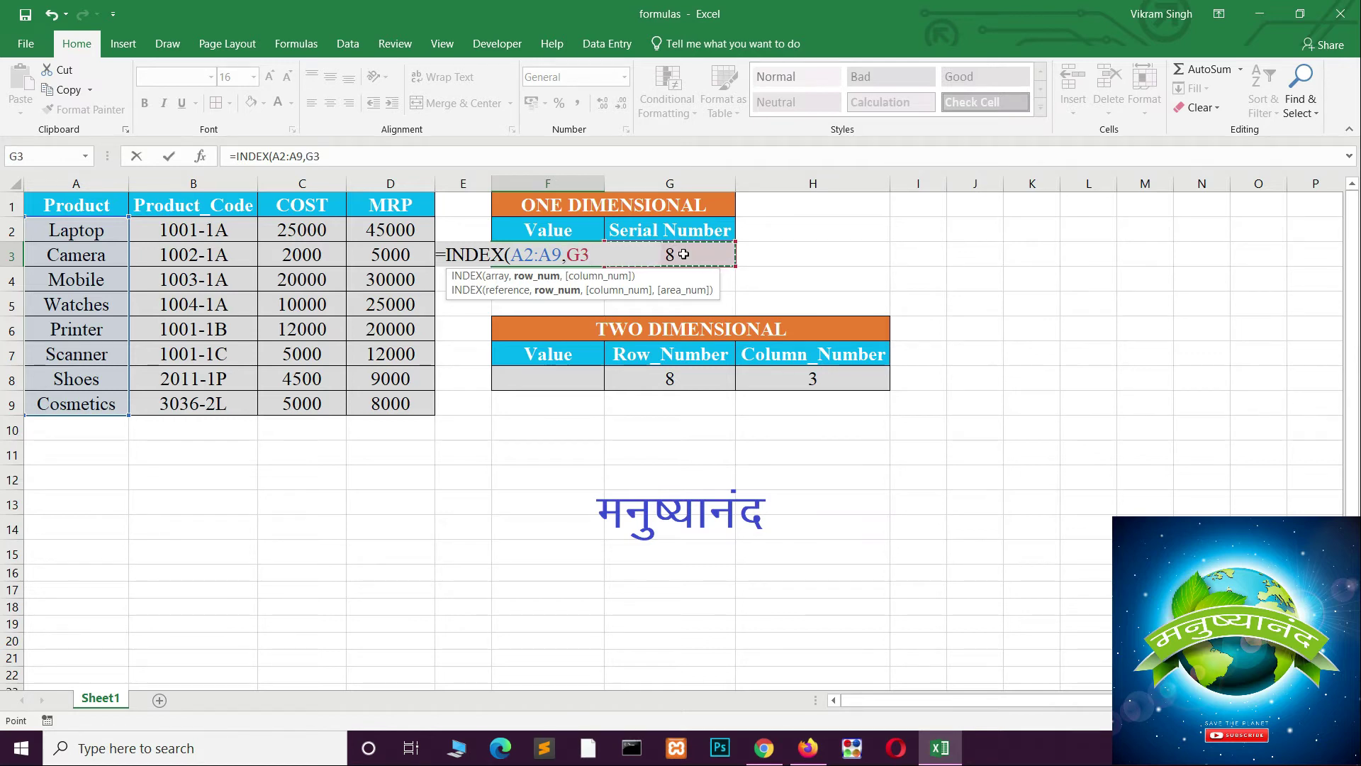
{"action": "key", "text": "Return"}
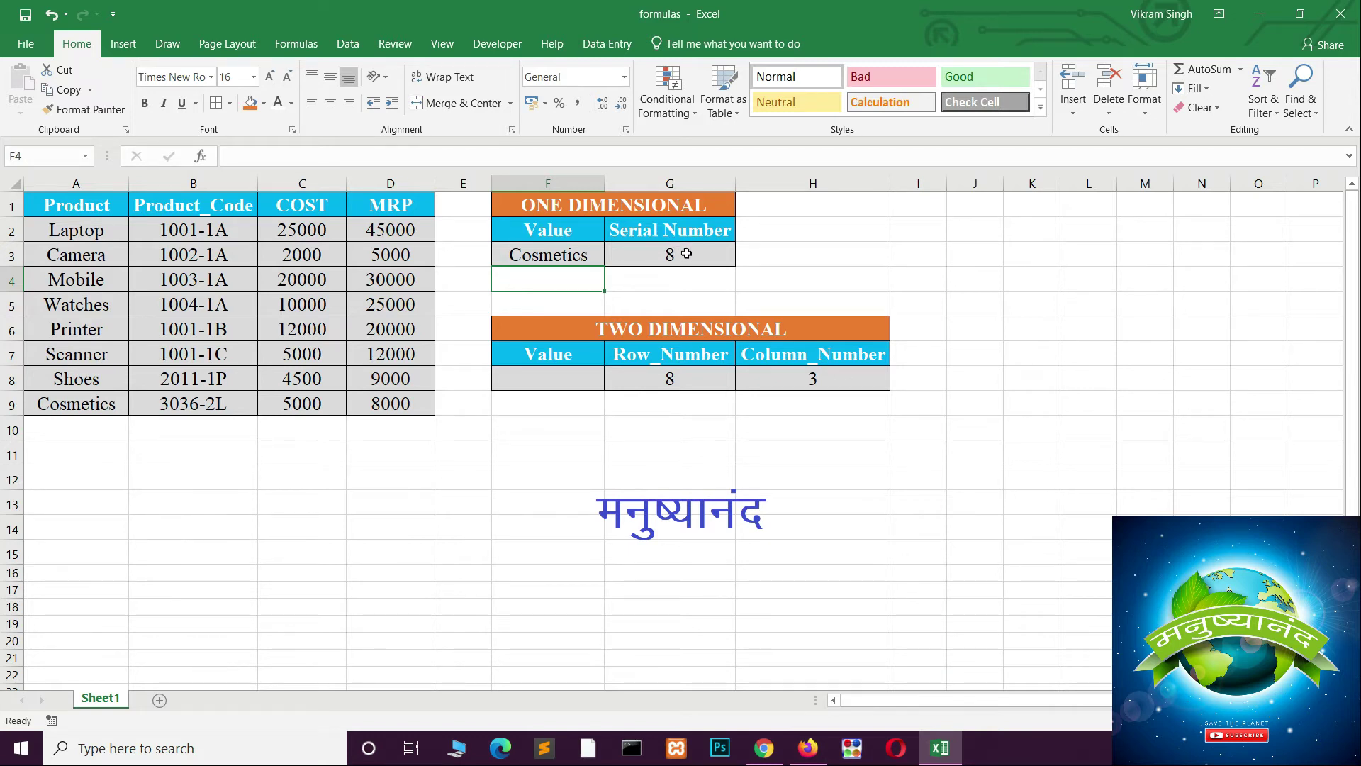
Check the serial number in G3 and count positions down the product list from Laptop
{"action": "left_click", "coordinate": [688, 258]}
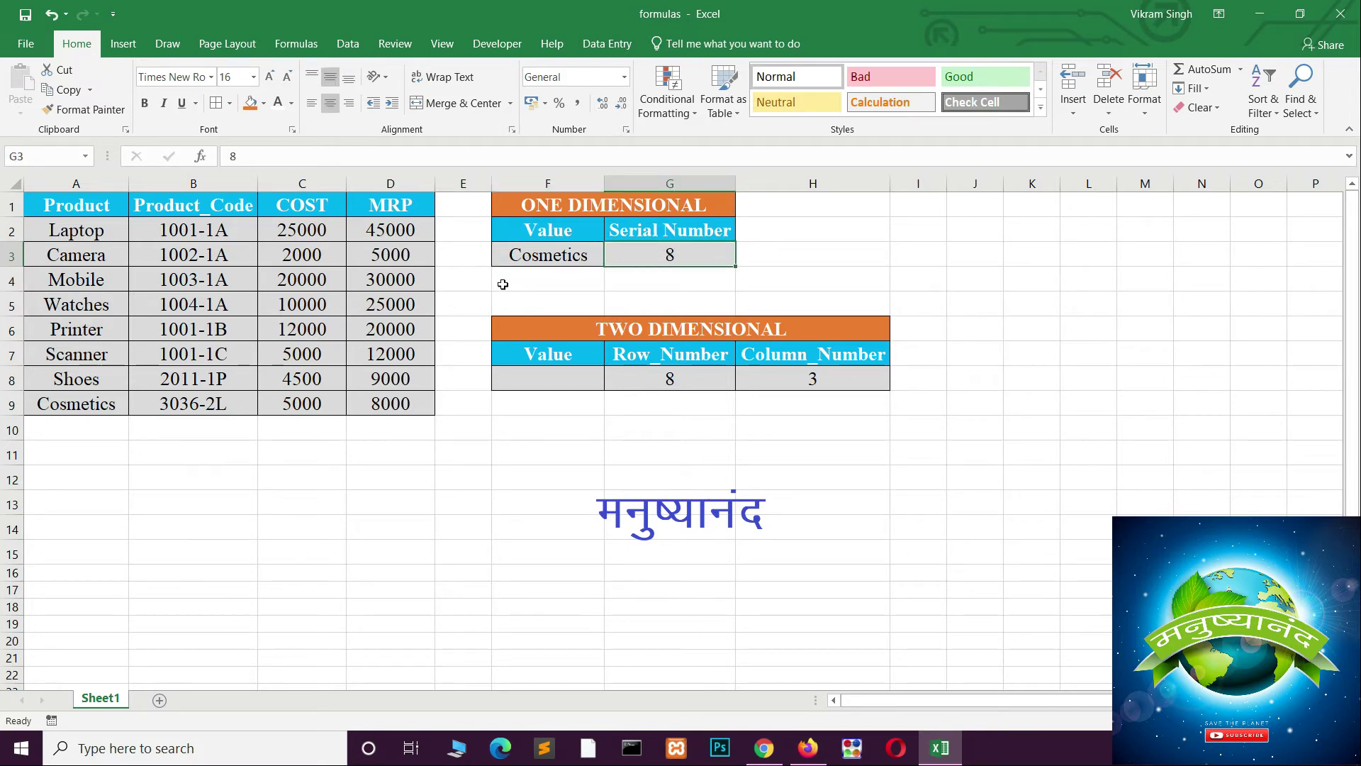
{"action": "left_click", "coordinate": [114, 231]}
{"action": "key", "text": "Down"}
{"action": "key", "text": "Down"}
{"action": "key", "text": "Down"}
{"action": "key", "text": "Down"}
{"action": "key", "text": "Down"}
{"action": "key", "text": "Down"}
{"action": "key", "text": "Down"}
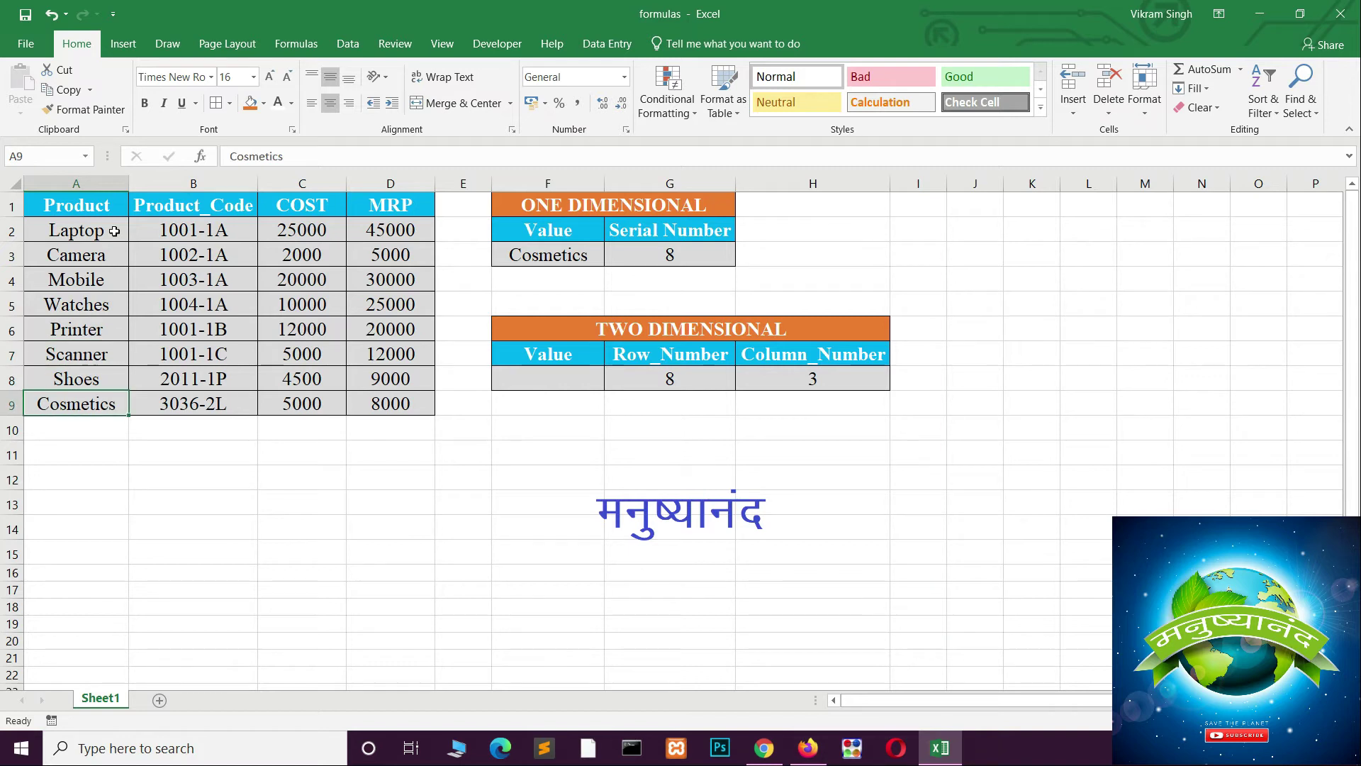
Enter serial numbers 1 and then 5 in G3 so F3 shows Laptop, then Printer
{"action": "left_click", "coordinate": [687, 255]}
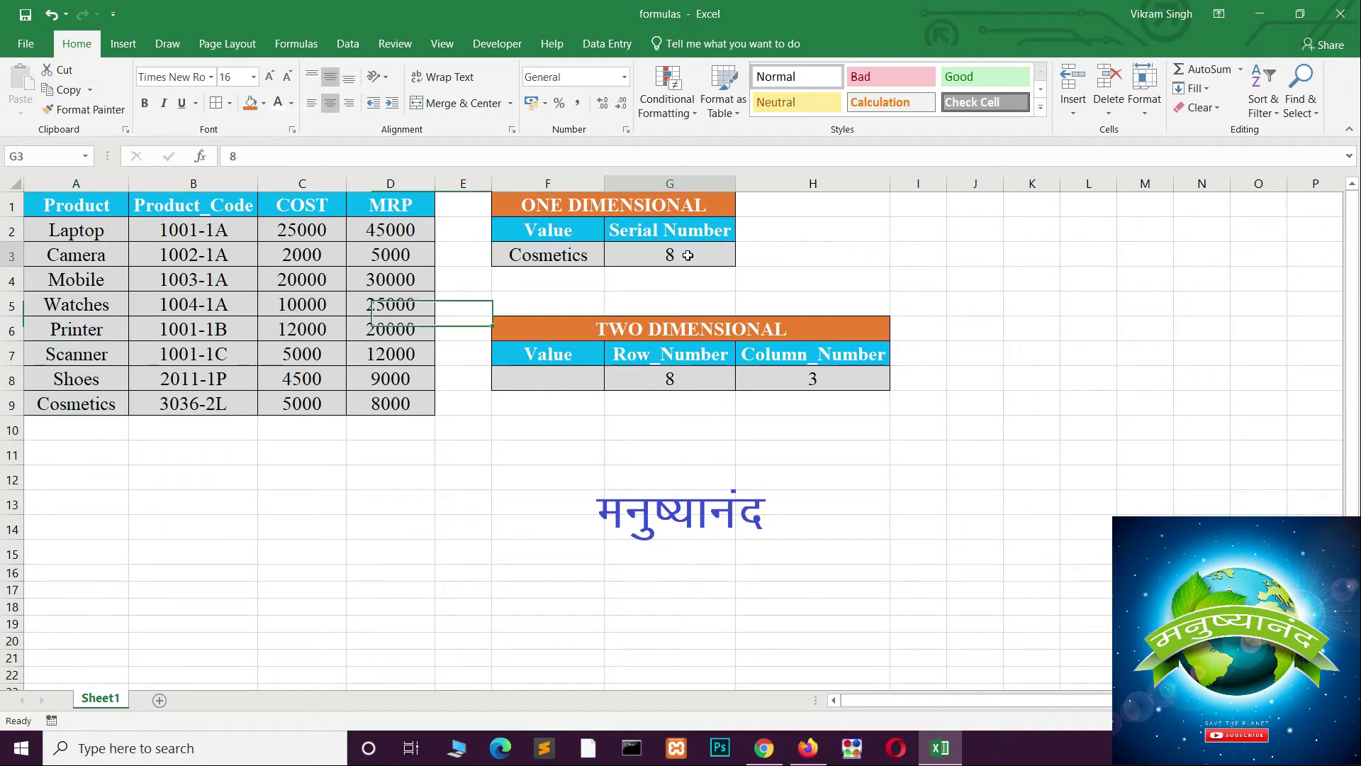
{"action": "type", "text": "1"}
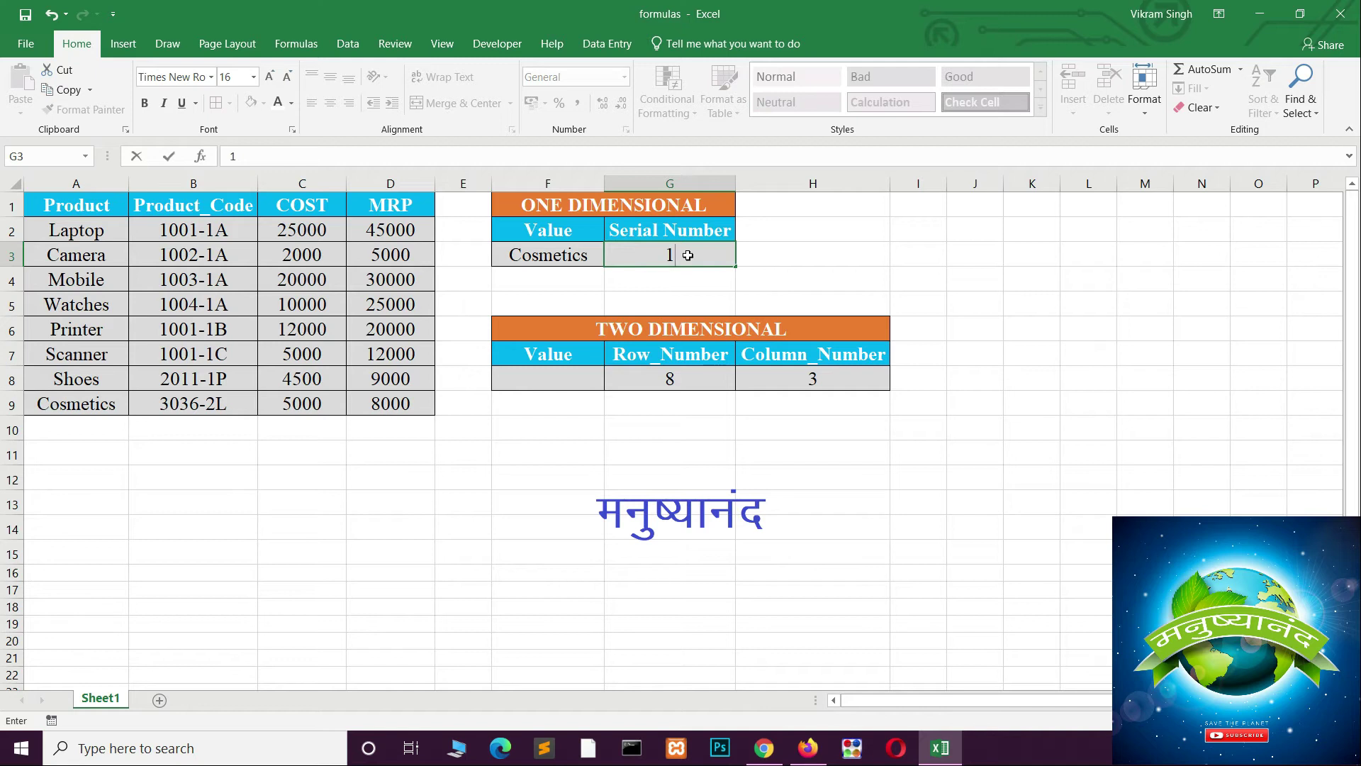
{"action": "key", "text": "Return"}
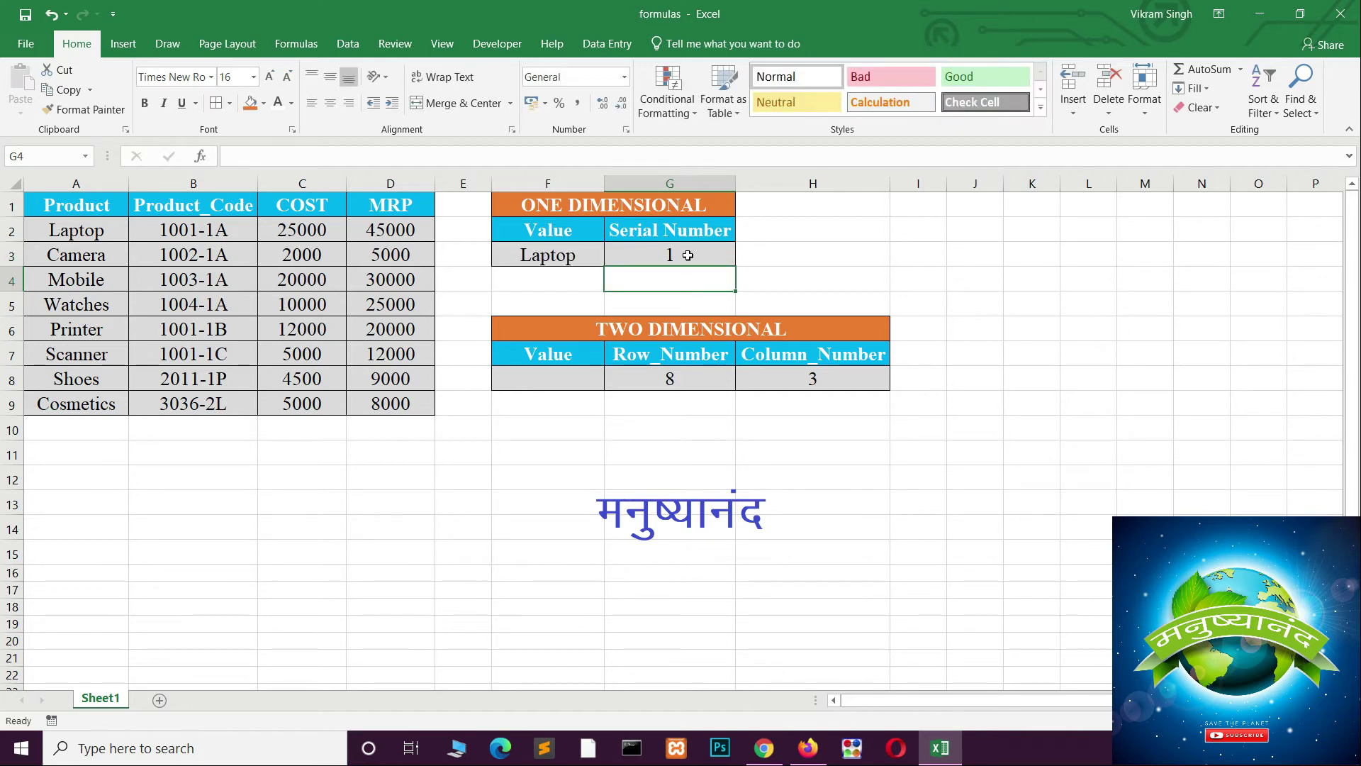
{"action": "left_click", "coordinate": [688, 255]}
{"action": "type", "text": "5"}
{"action": "key", "text": "Return"}
{"action": "left_click", "coordinate": [687, 255]}
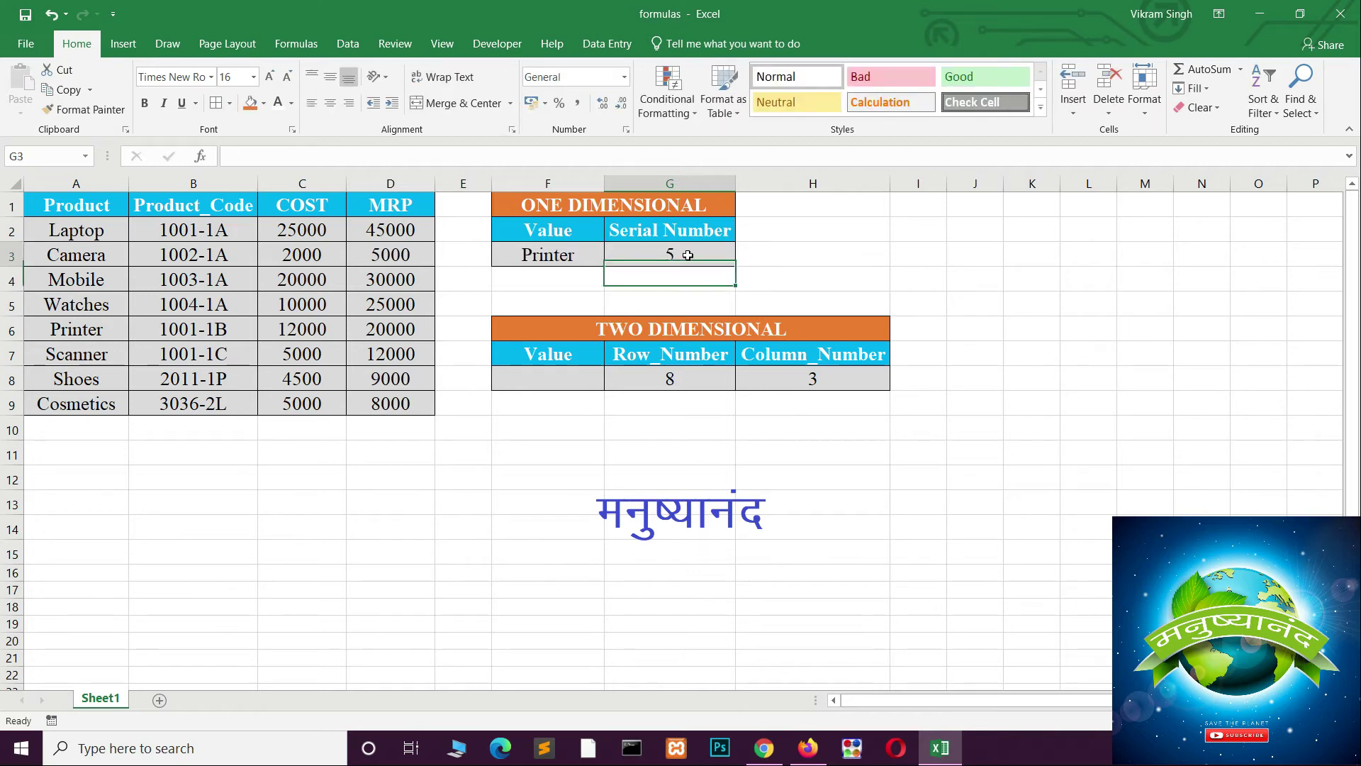
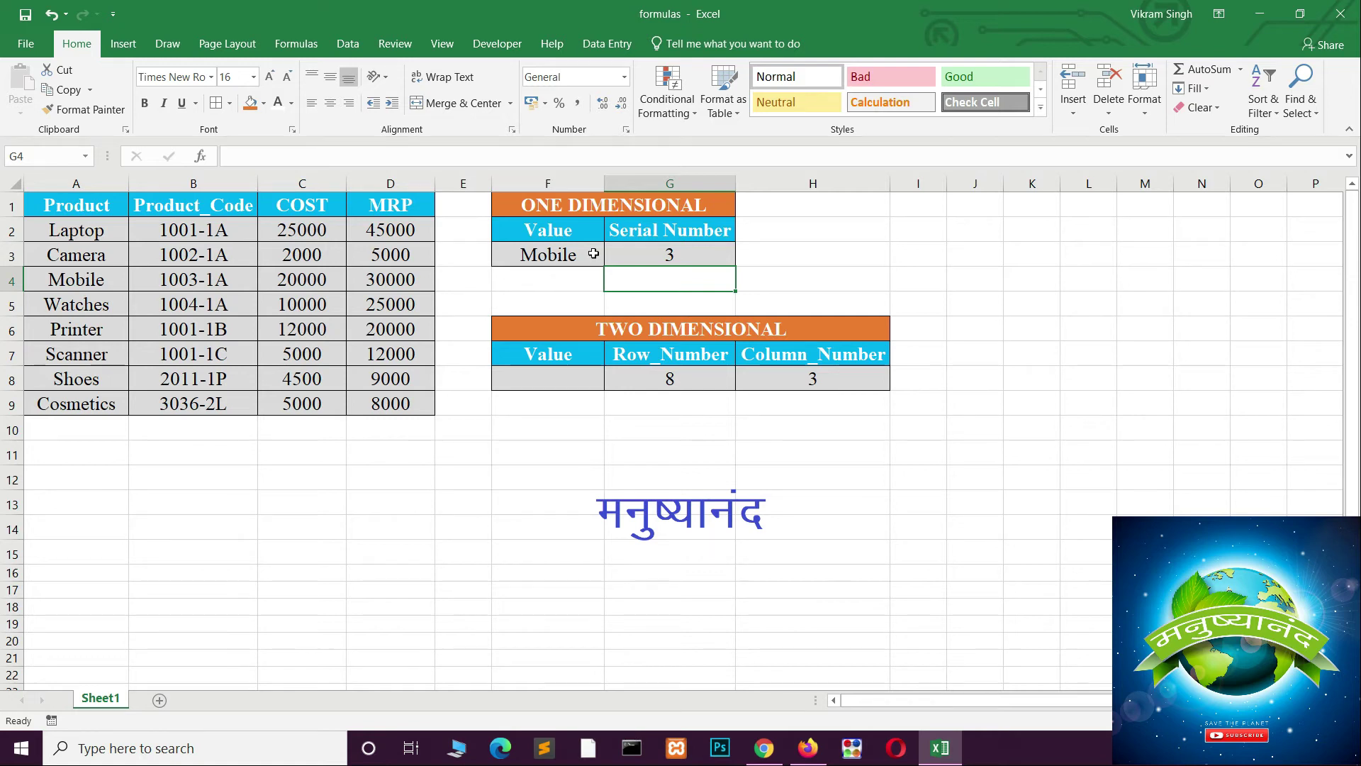
In F8, enter =INDEX(A2:D9,G8,H8 using the G8 row and H8 column numbers
{"action": "left_click", "coordinate": [559, 375]}
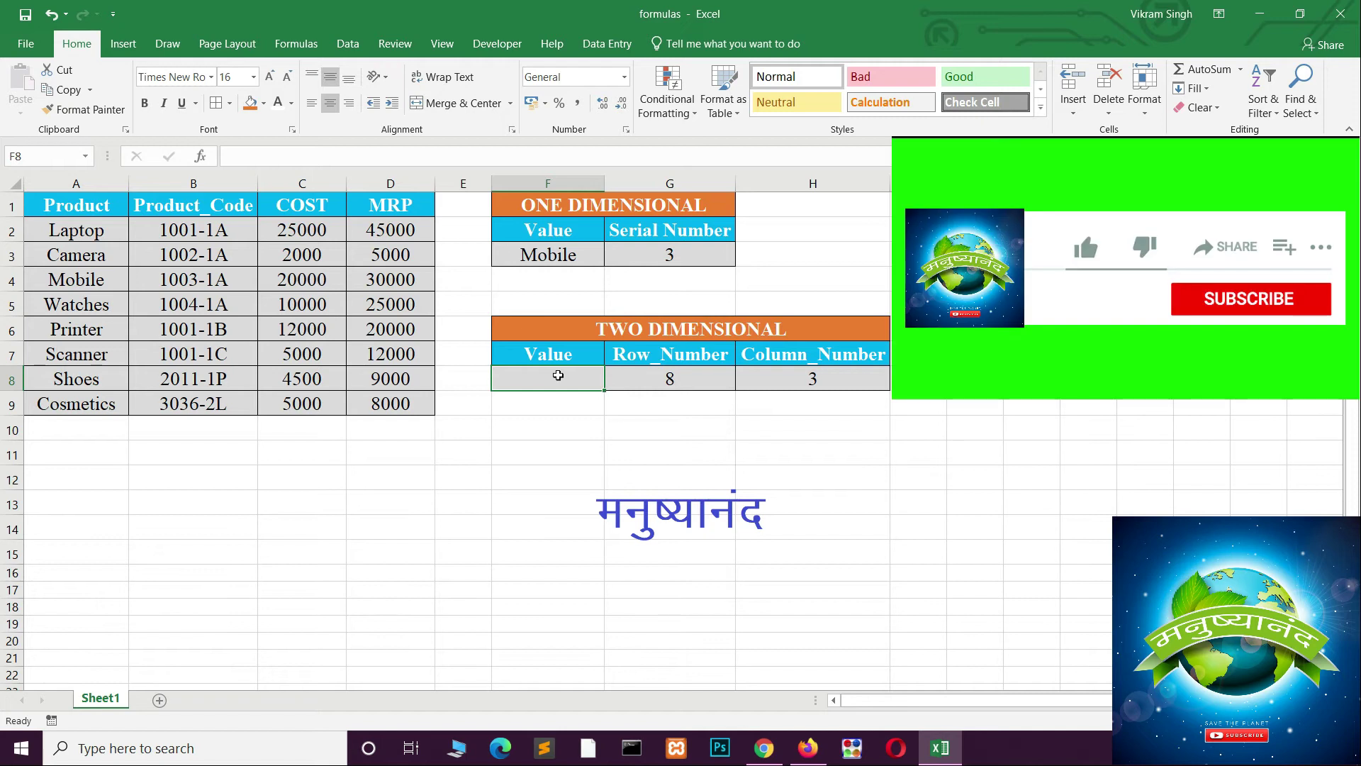
{"action": "type", "text": "=INDEX("}
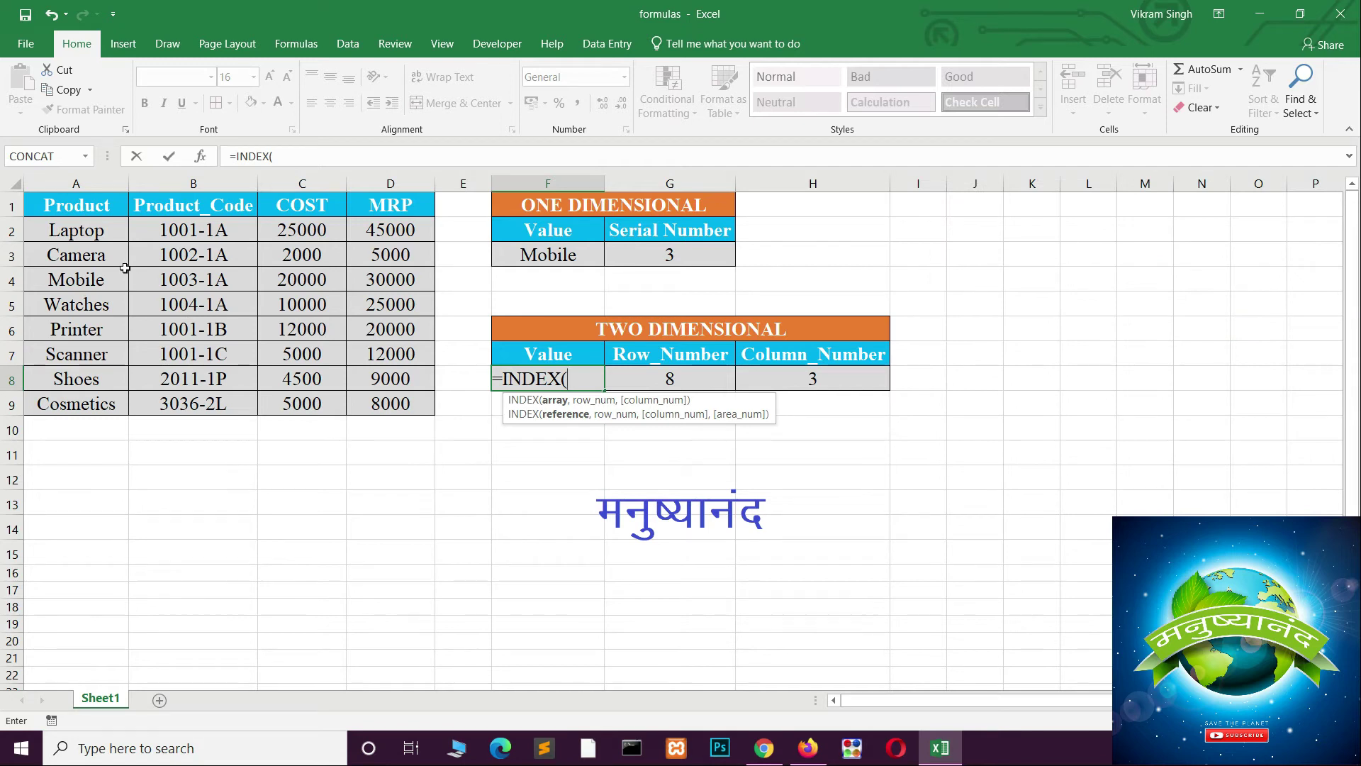
{"action": "left_click_drag", "start_coordinate": [108, 227], "coordinate": [394, 401]}
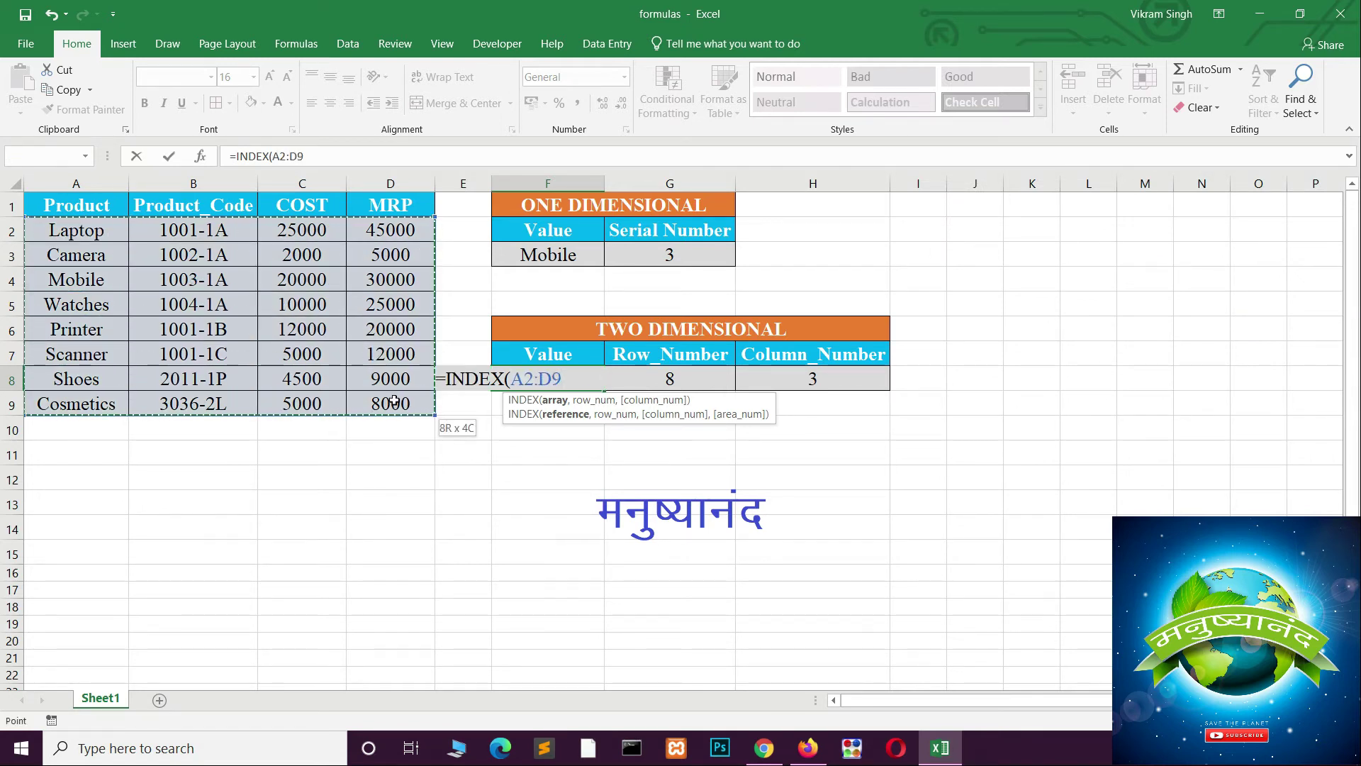
{"action": "type", "text": ","}
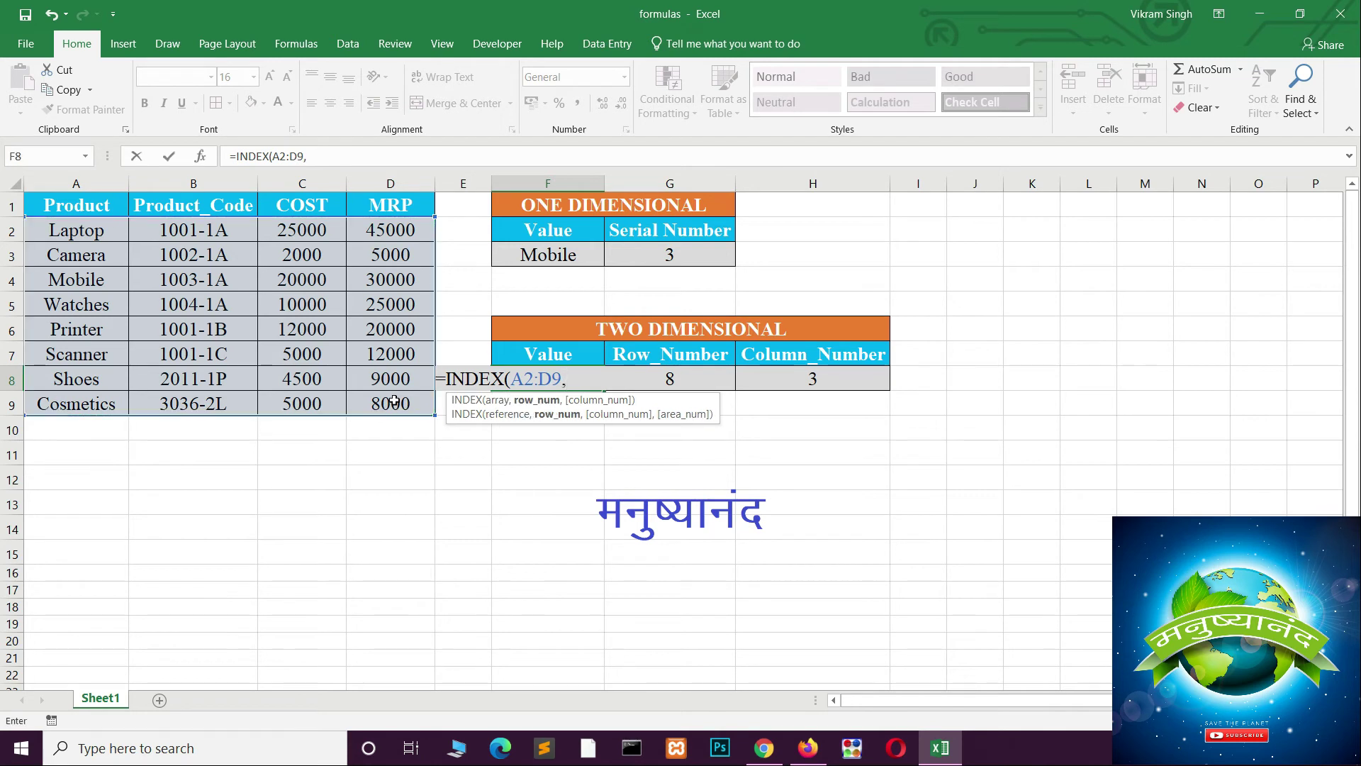
{"action": "left_click", "coordinate": [697, 384]}
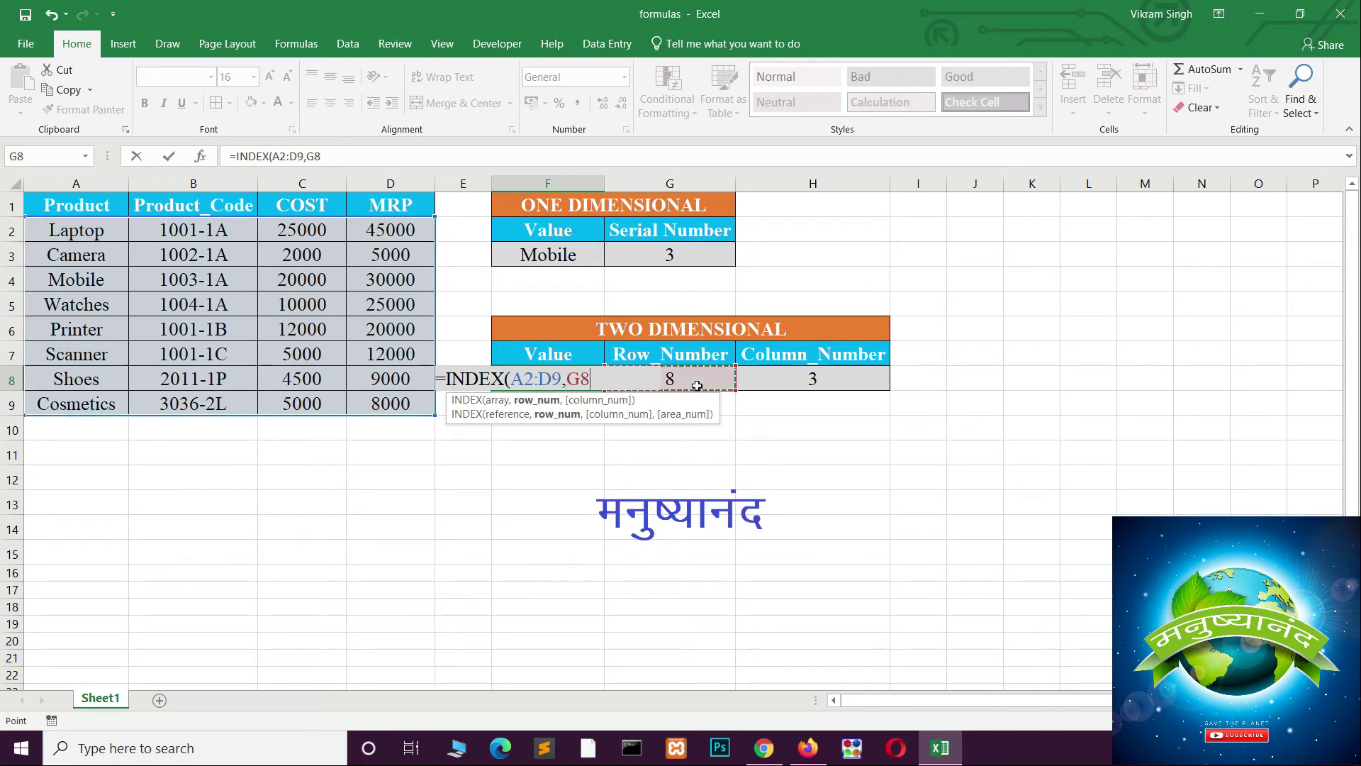
{"action": "type", "text": ","}
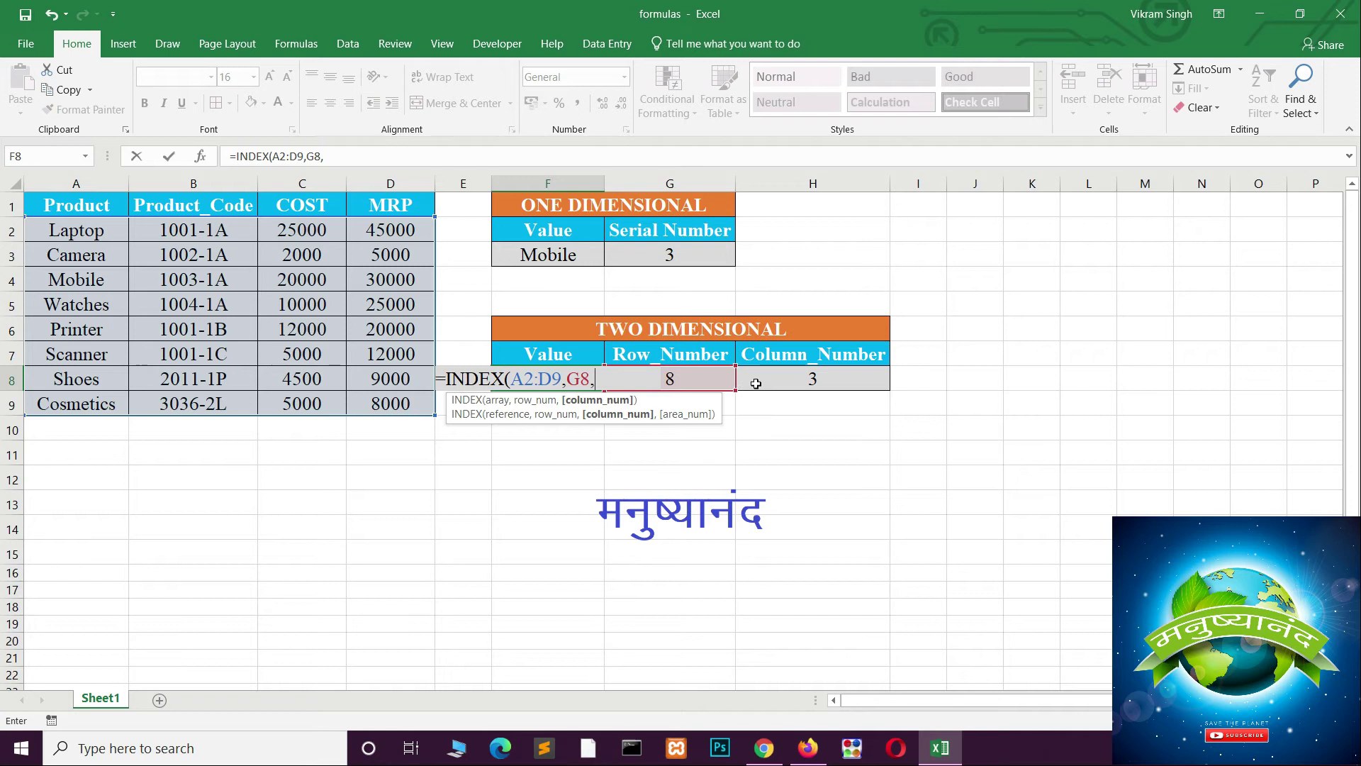
{"action": "left_click", "coordinate": [756, 384]}
Commit the INDEX formula and confirm F8's 5000 matches the value in C9
{"action": "key", "text": "Return"}
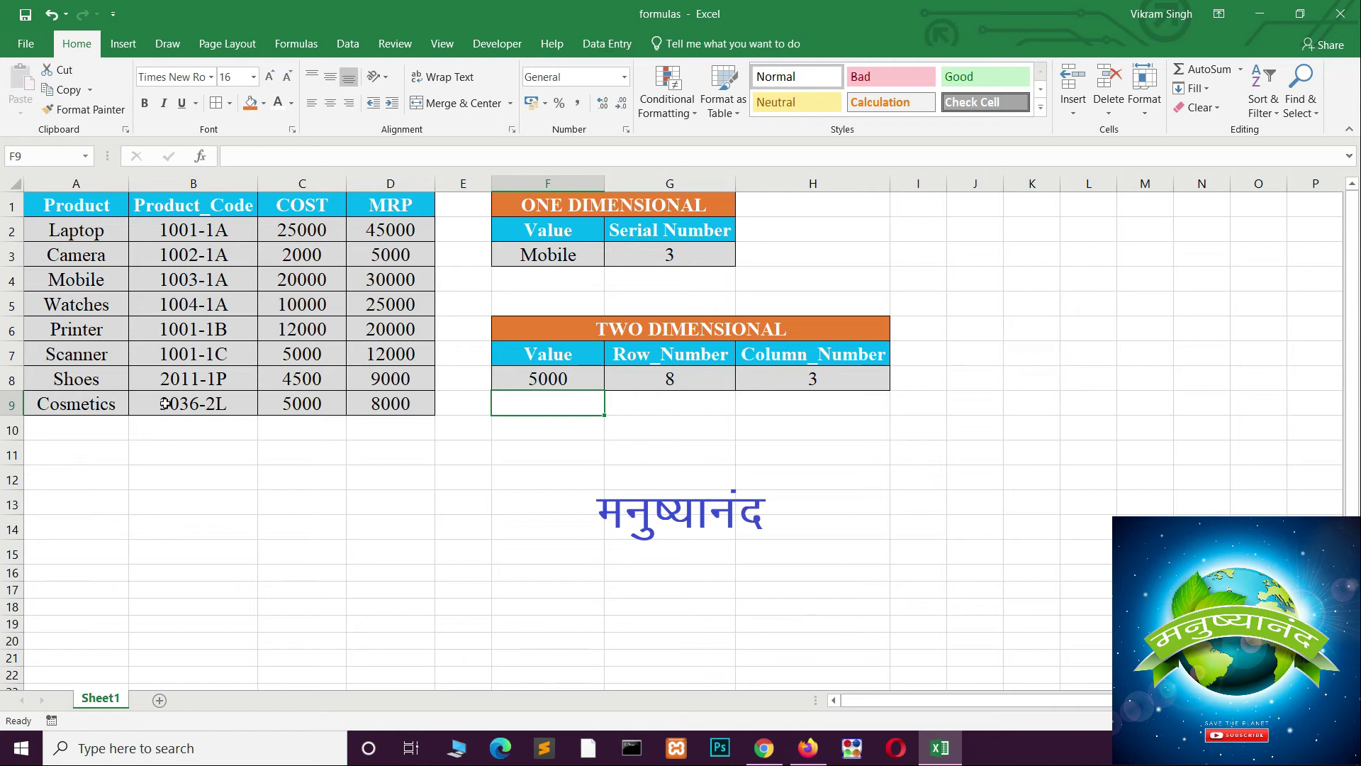
{"action": "left_click", "coordinate": [298, 403]}
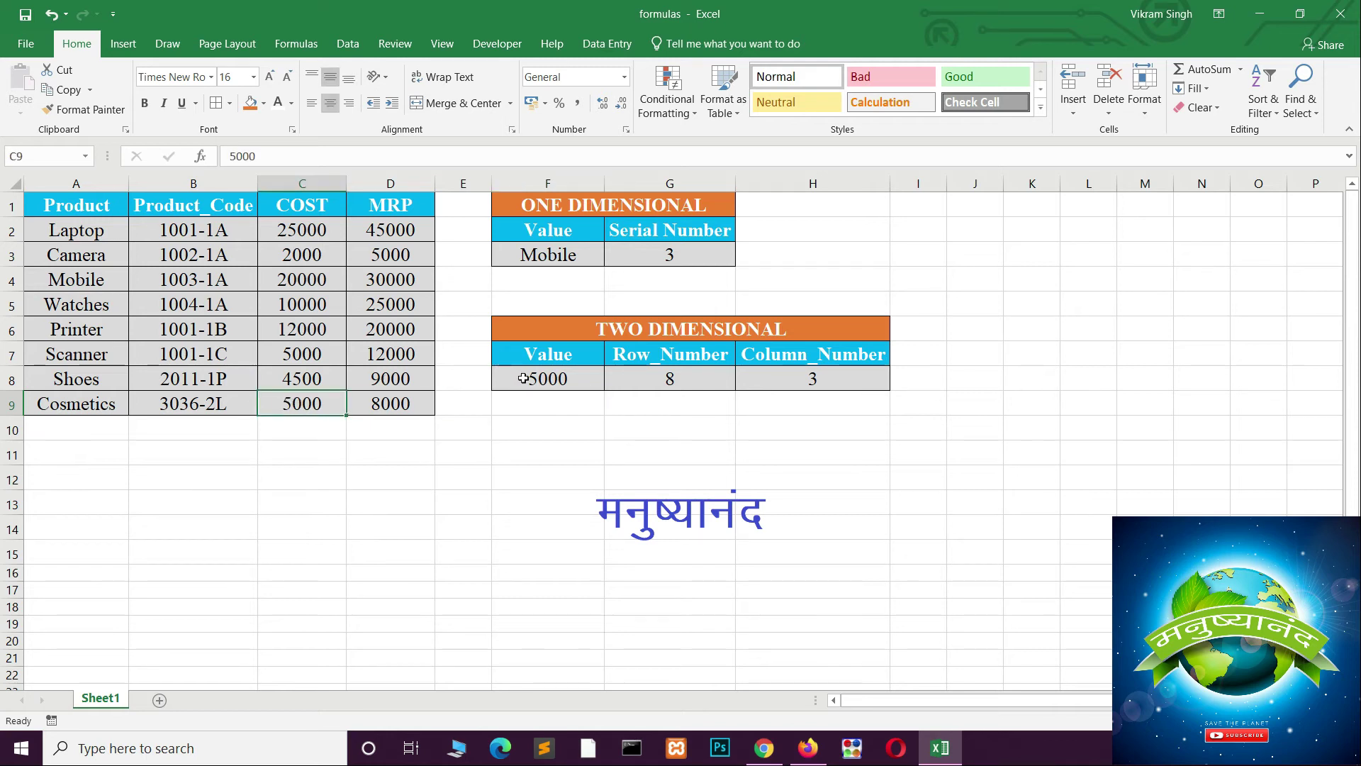
Set the row number in G8 to 1 and verify 25000 from C2
{"action": "left_click", "coordinate": [674, 380]}
{"action": "type", "text": "1"}
{"action": "key", "text": "Return"}
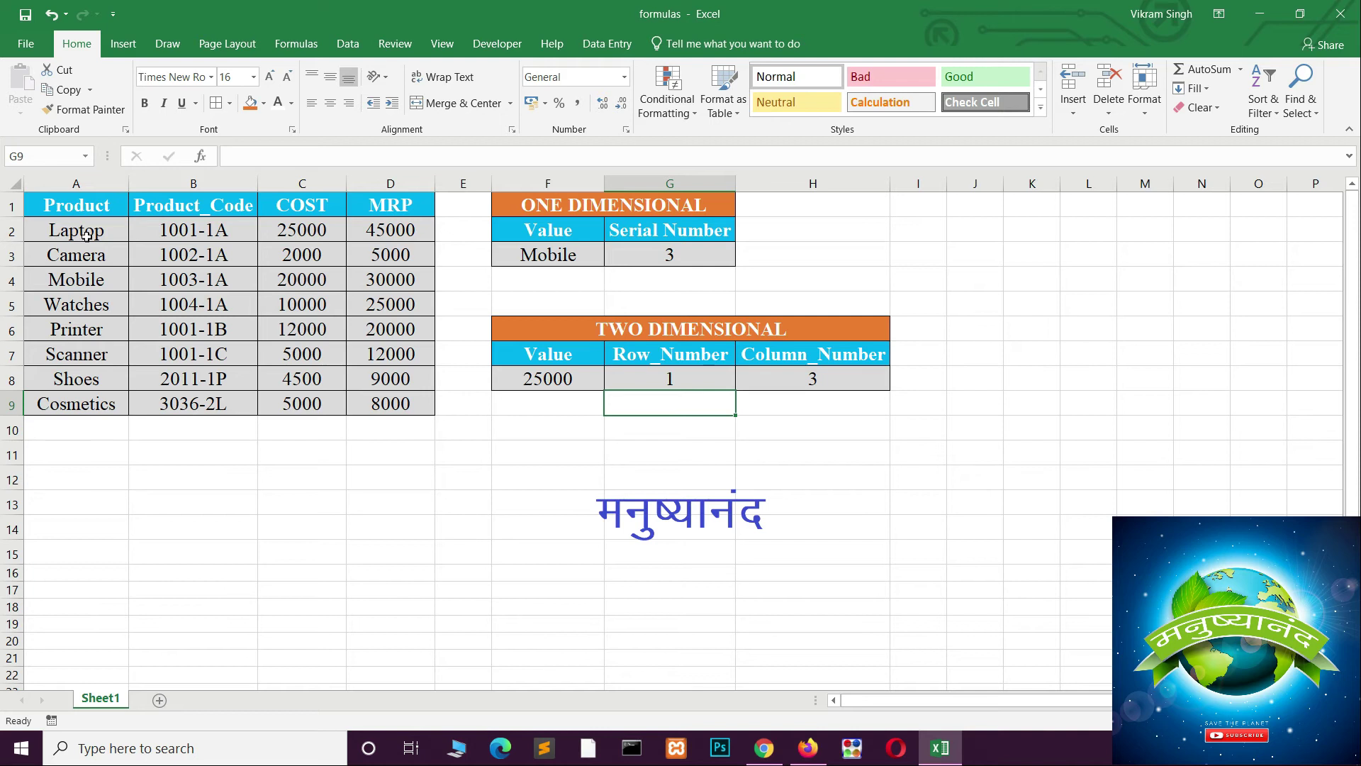
{"action": "left_click", "coordinate": [278, 230]}
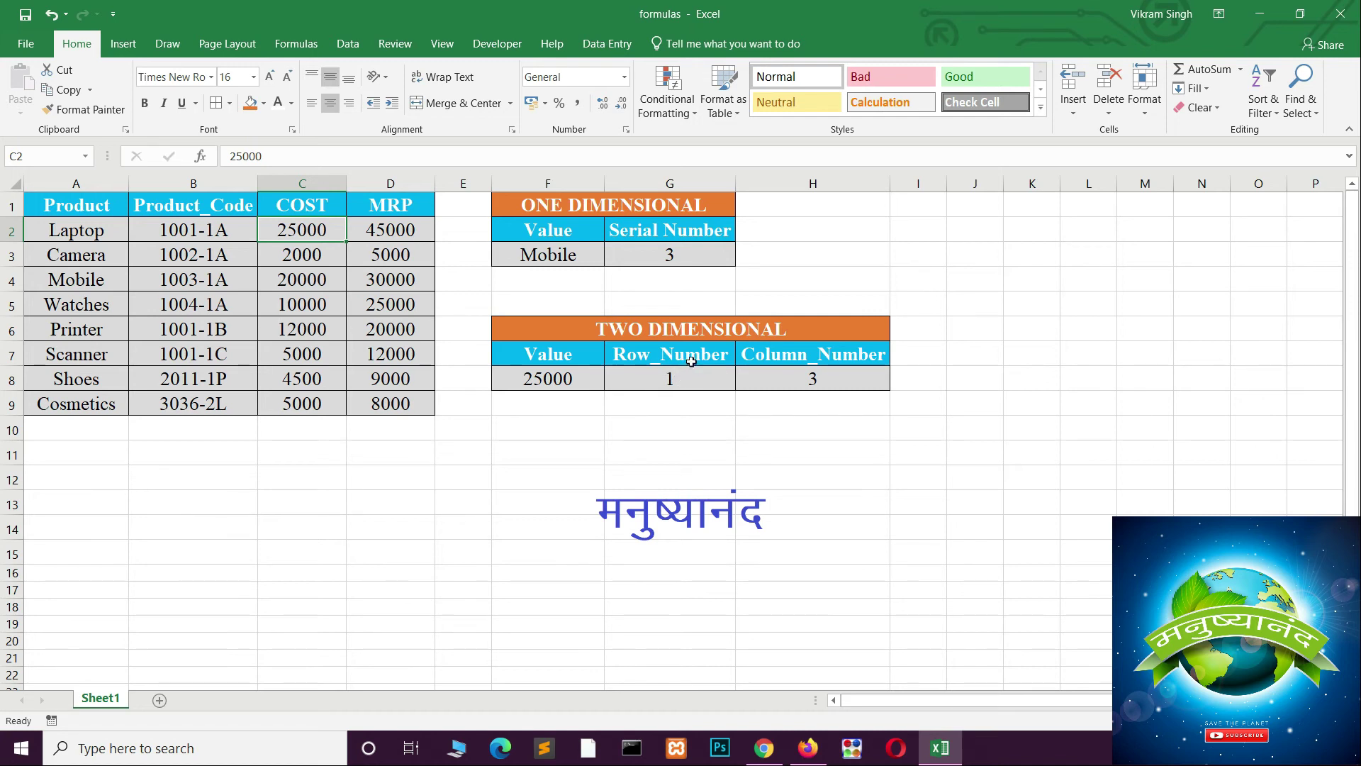
Enter row 3 in G8 and column 2 in H8 to return 1003-1A
{"action": "left_click", "coordinate": [687, 385]}
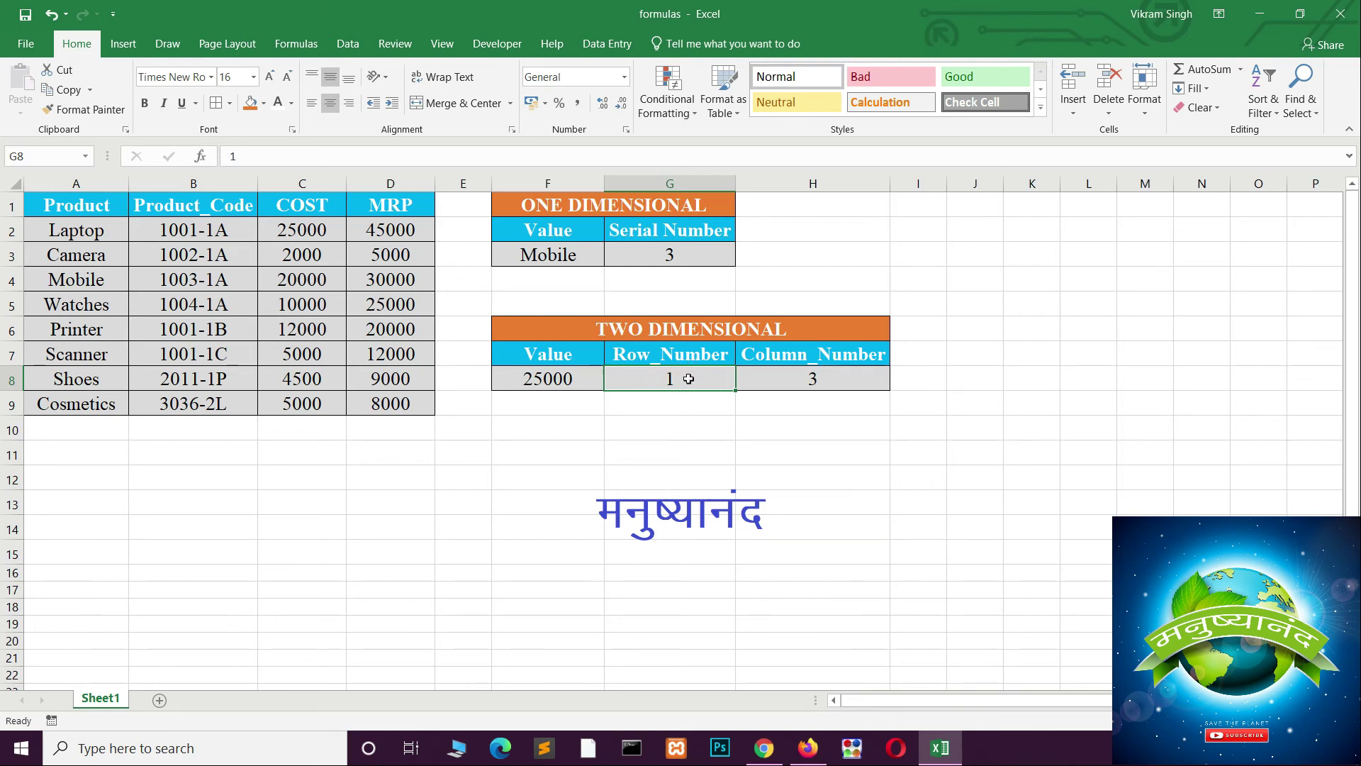
{"action": "type", "text": "3"}
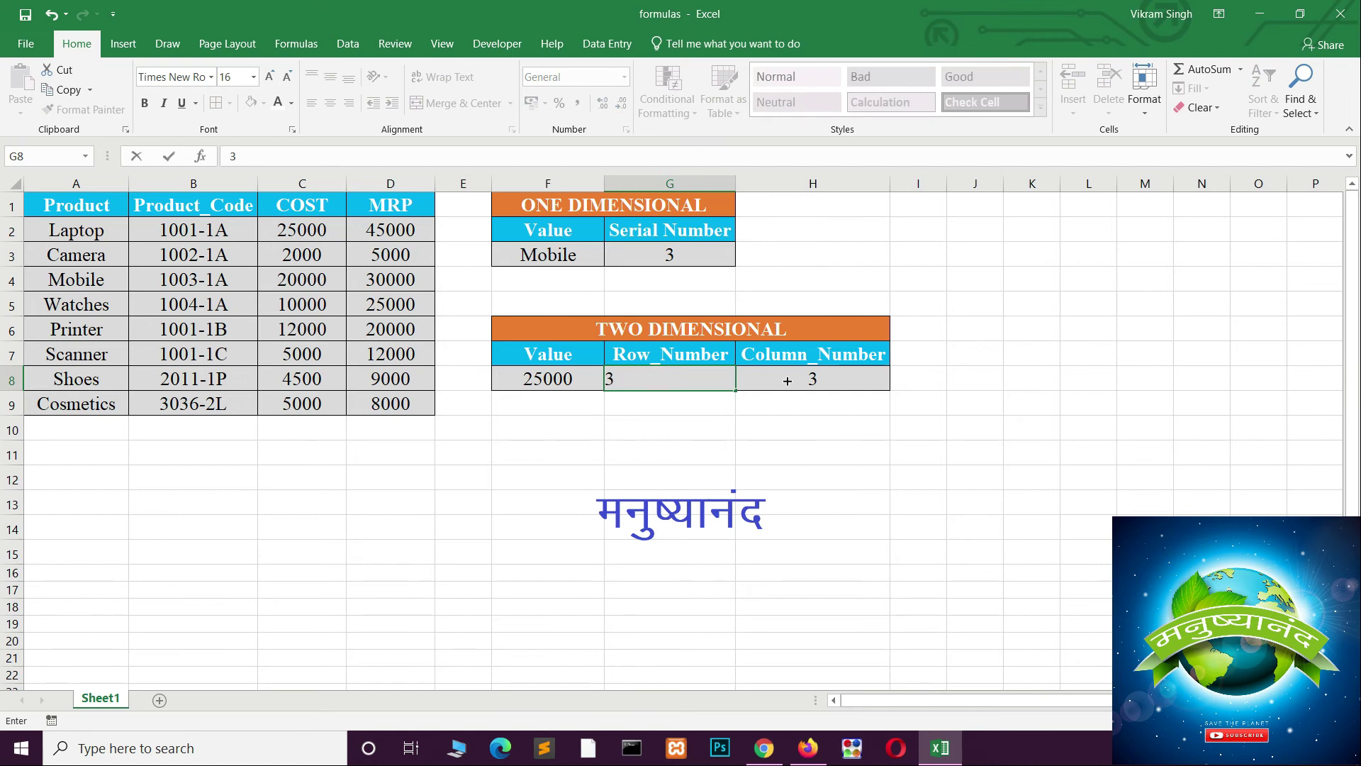
{"action": "left_click", "coordinate": [787, 381]}
{"action": "type", "text": "1"}
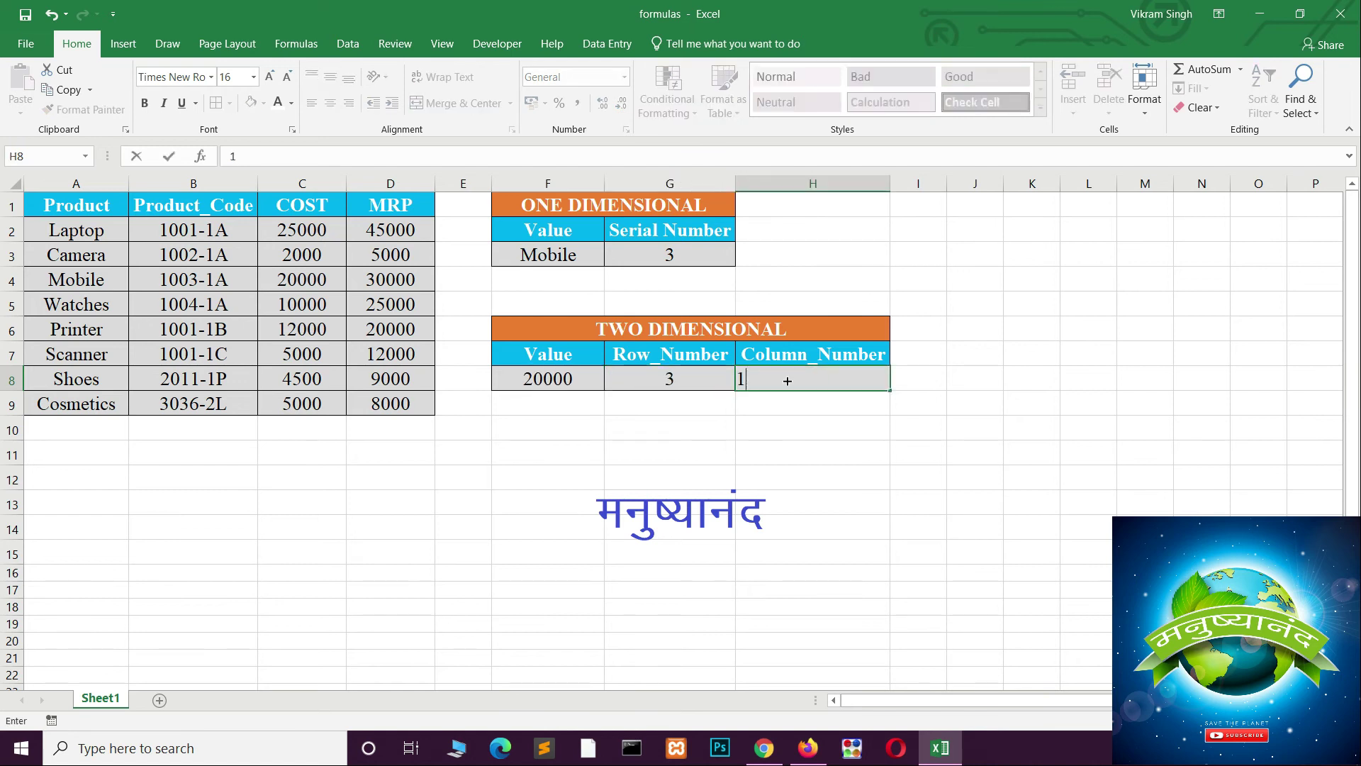
{"action": "key", "text": "BackSpace"}
{"action": "type", "text": "2"}
{"action": "key", "text": "Return"}
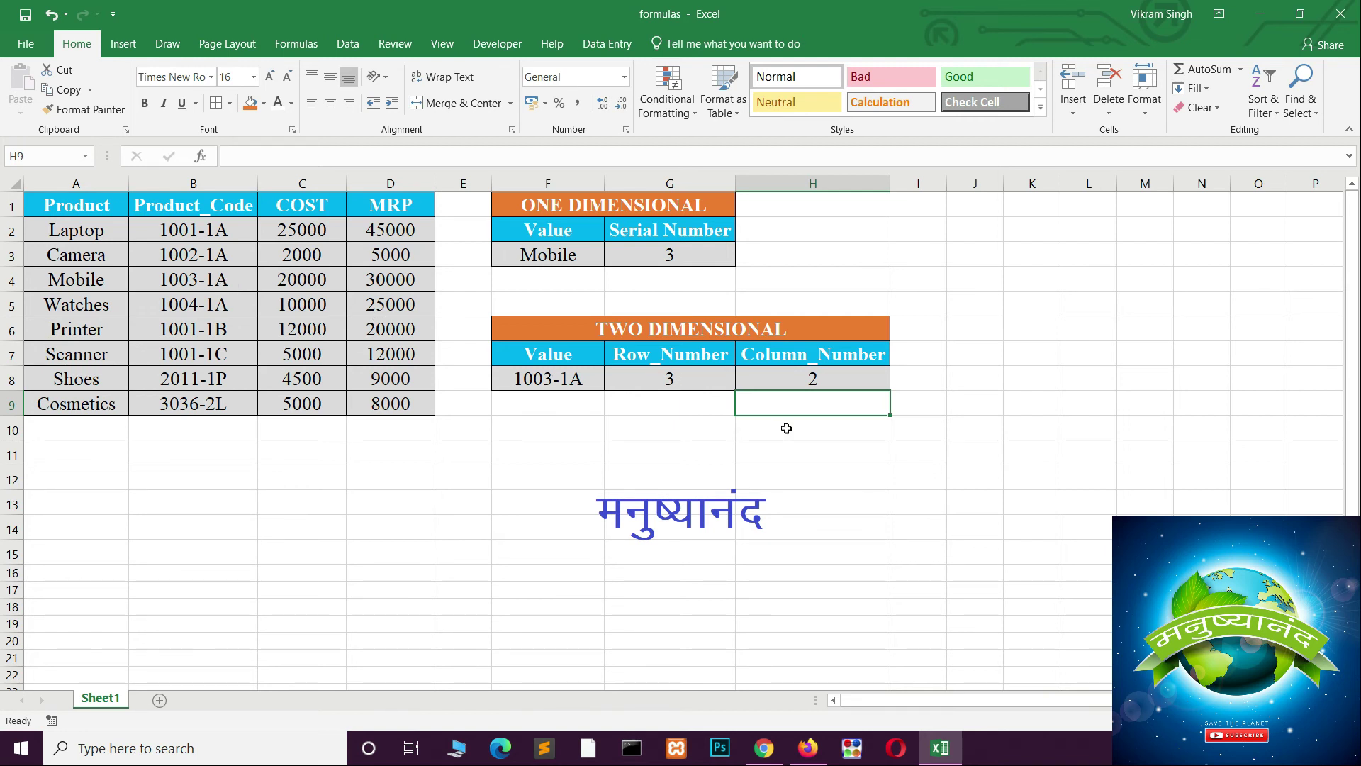
Set column 4 and row 6 so F8 returns 12000, then bring forward the YouTube channel browser
{"action": "left_click", "coordinate": [796, 378]}
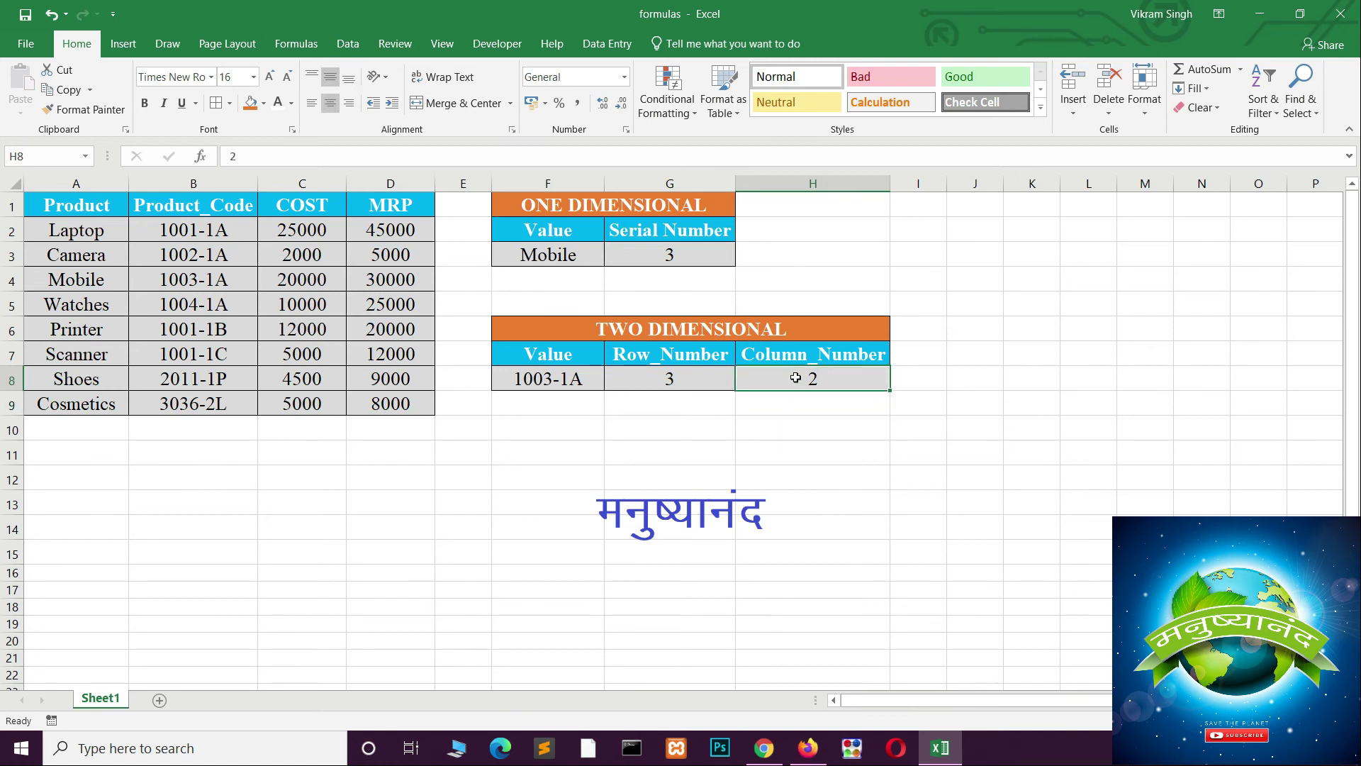
{"action": "type", "text": "4"}
{"action": "key", "text": "Return"}
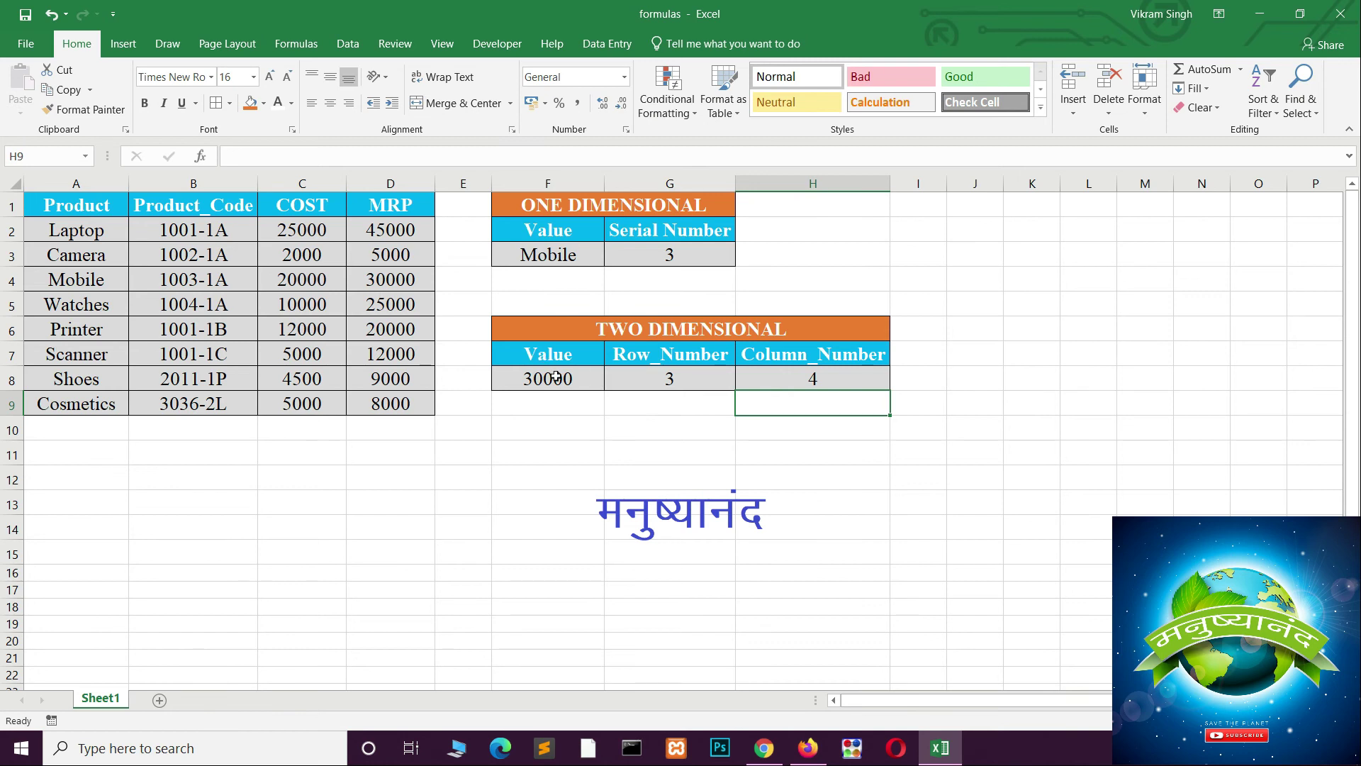
{"action": "left_click", "coordinate": [682, 376]}
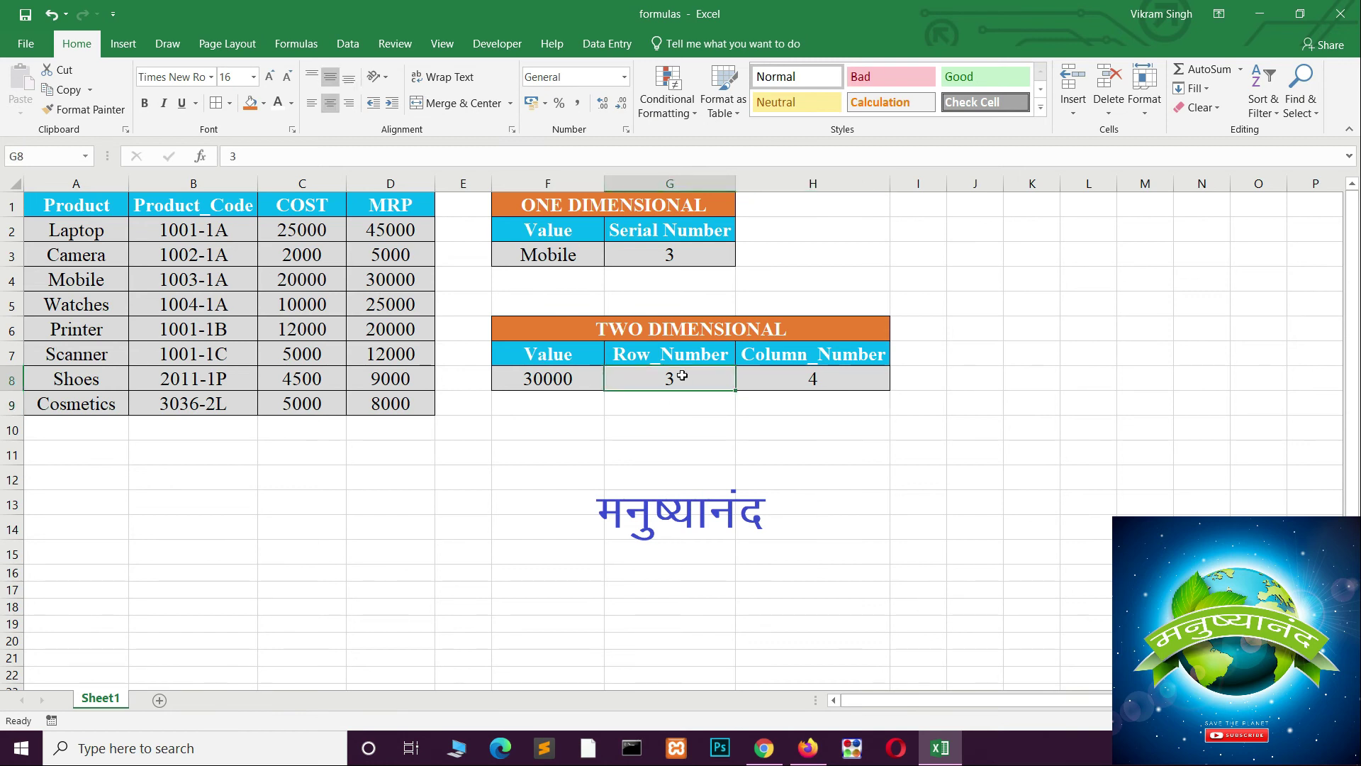
{"action": "type", "text": "6"}
{"action": "key", "text": "Return"}
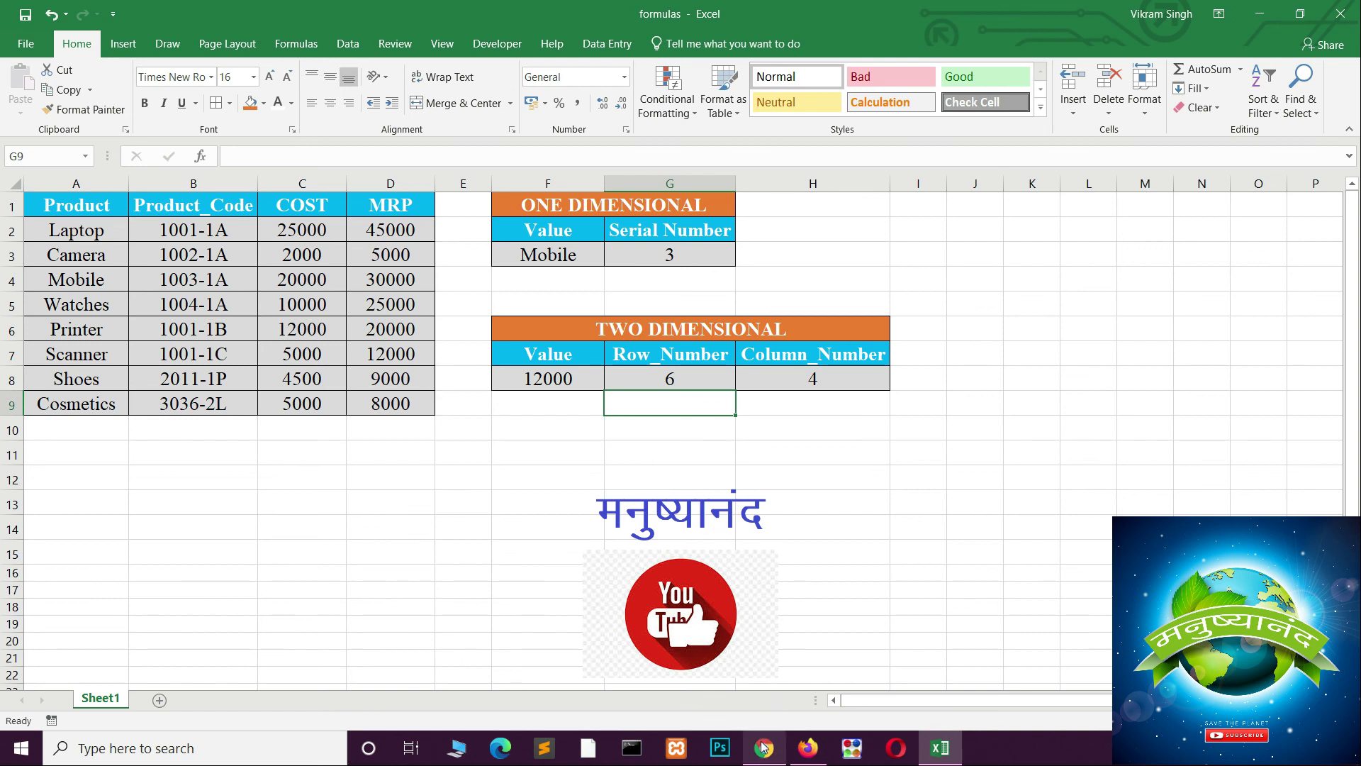
{"action": "mouse_move", "coordinate": [763, 747]}
{"action": "left_click", "coordinate": [765, 694]}
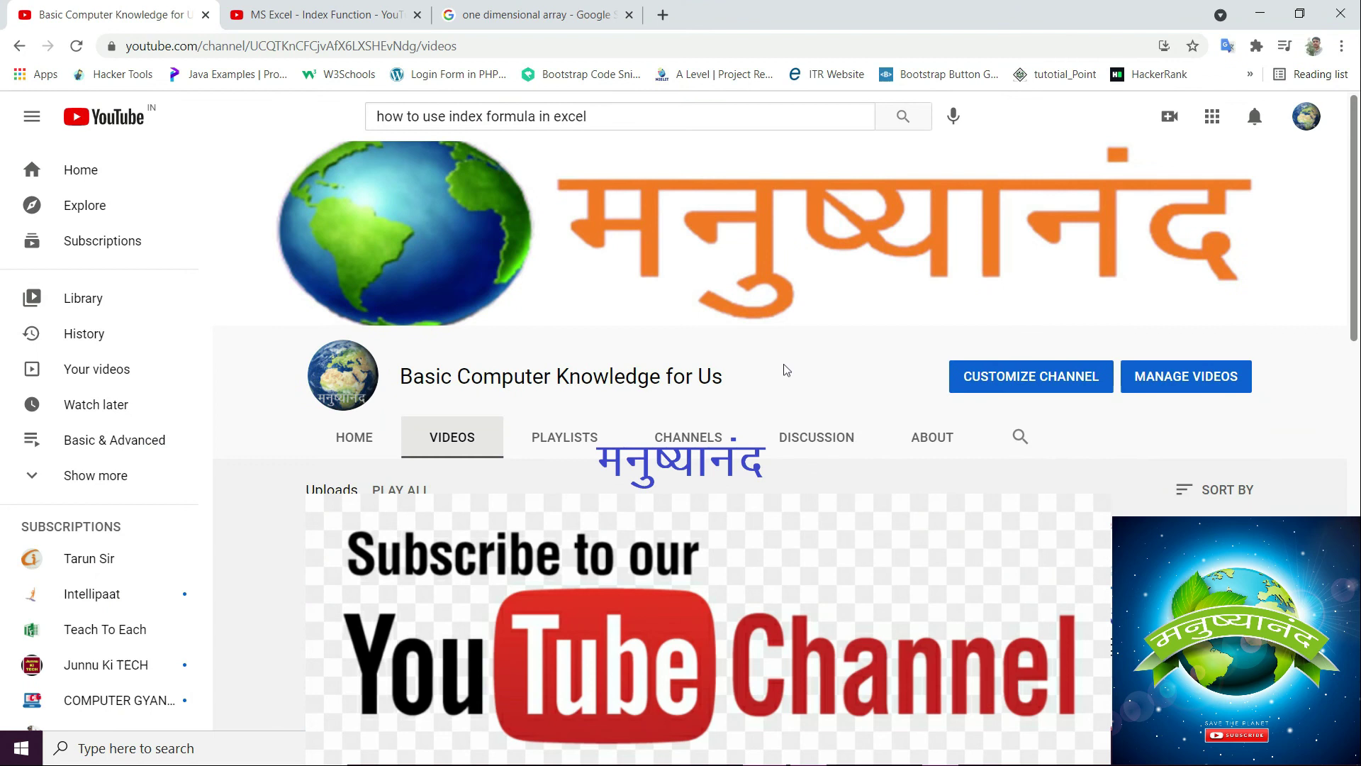